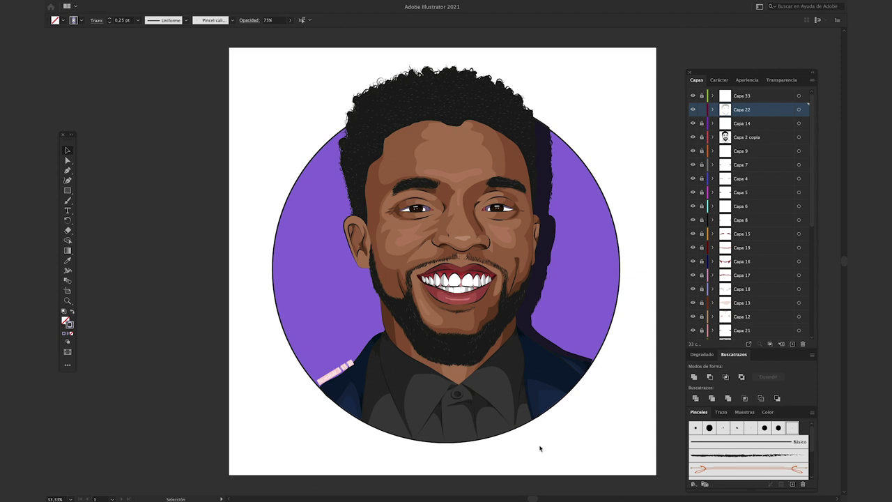
Hide the colour, detail and face shading layers so only the black line art shows
{"action": "mouse_move", "coordinate": [693, 153]}
{"action": "left_mouse_down"}
{"action": "mouse_move", "coordinate": [693, 325]}
{"action": "mouse_move", "coordinate": [693, 262]}
{"action": "left_mouse_up"}
{"action": "left_click_drag", "start_coordinate": [699, 304], "coordinate": [692, 239]}
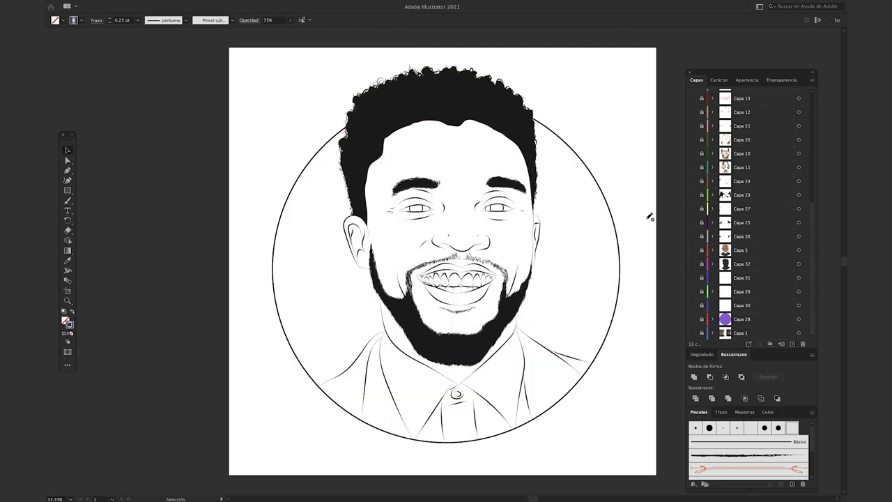
{"action": "scroll", "coordinate": [703, 137], "scroll_direction": "up", "scroll_amount": 5}
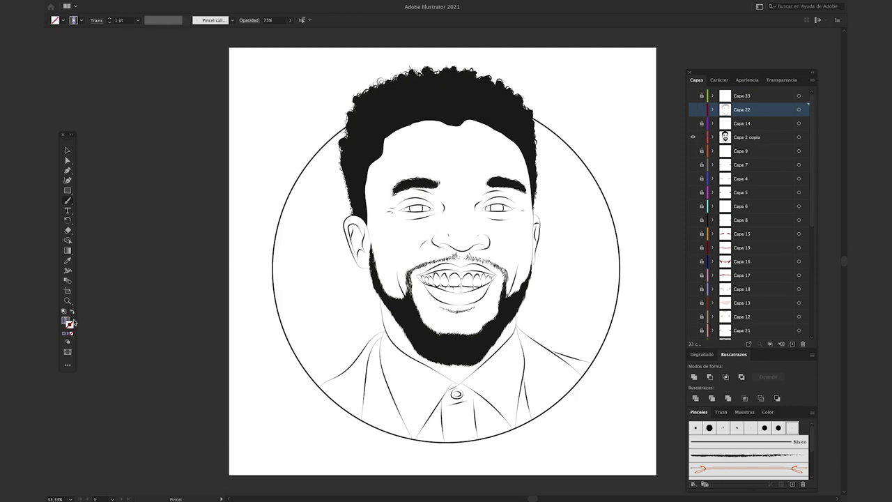
Set the stroke colour to red (ff4040) and make Capa 2 copia the working layer
{"action": "double_click", "coordinate": [70, 323]}
{"action": "left_click", "coordinate": [479, 131]}
{"action": "left_click", "coordinate": [583, 128]}
{"action": "left_click", "coordinate": [733, 139]}
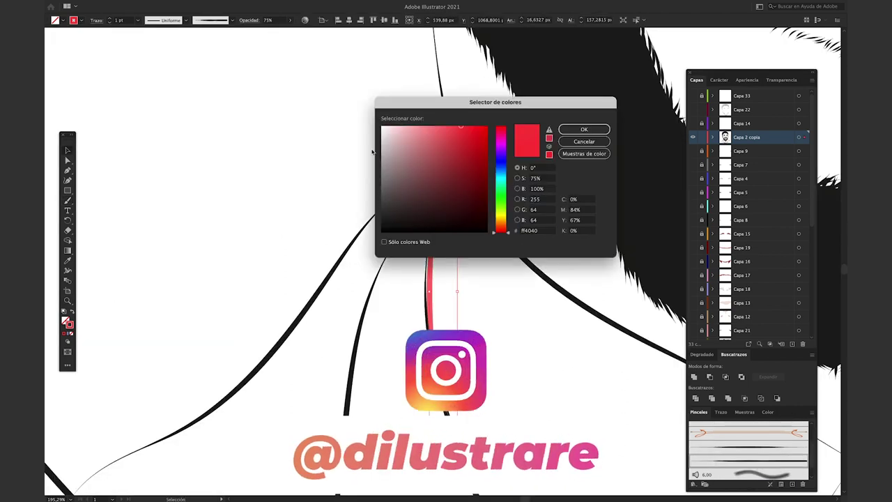
Trace extra strokes along the lower and upper lips of the line art
{"action": "scroll", "coordinate": [439, 201], "scroll_direction": "down", "scroll_amount": 10}
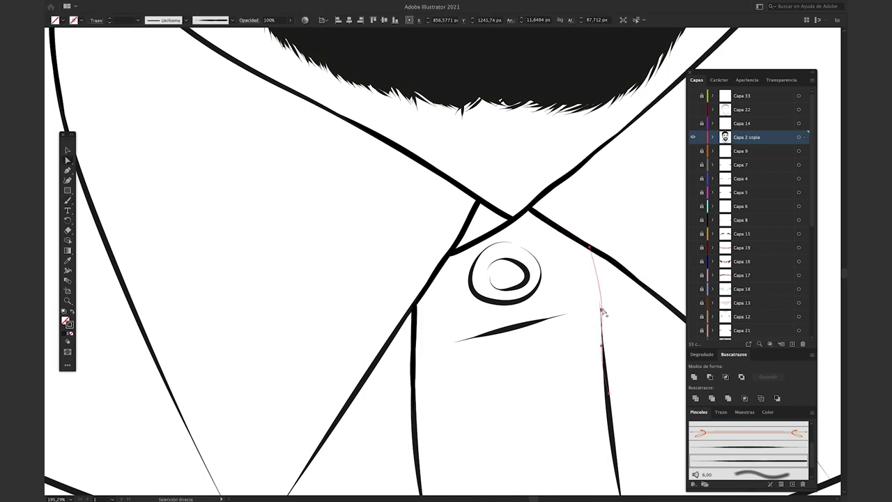
{"action": "scroll", "coordinate": [597, 309], "scroll_direction": "down", "scroll_amount": 5}
{"action": "scroll", "coordinate": [597, 308], "scroll_direction": "left", "scroll_amount": 3}
{"action": "left_click", "coordinate": [282, 221]}
{"action": "key", "text": "ctrl+shift+a"}
{"action": "scroll", "coordinate": [456, 264], "scroll_direction": "right", "scroll_amount": 5}
{"action": "scroll", "coordinate": [456, 264], "scroll_direction": "up", "scroll_amount": 8}
{"action": "scroll", "coordinate": [456, 264], "scroll_direction": "left", "scroll_amount": 8}
{"action": "scroll", "coordinate": [159, 216], "scroll_direction": "up", "scroll_amount": 5}
{"action": "scroll", "coordinate": [577, 221], "scroll_direction": "right", "scroll_amount": 5}
{"action": "scroll", "coordinate": [529, 235], "scroll_direction": "down", "scroll_amount": 5}
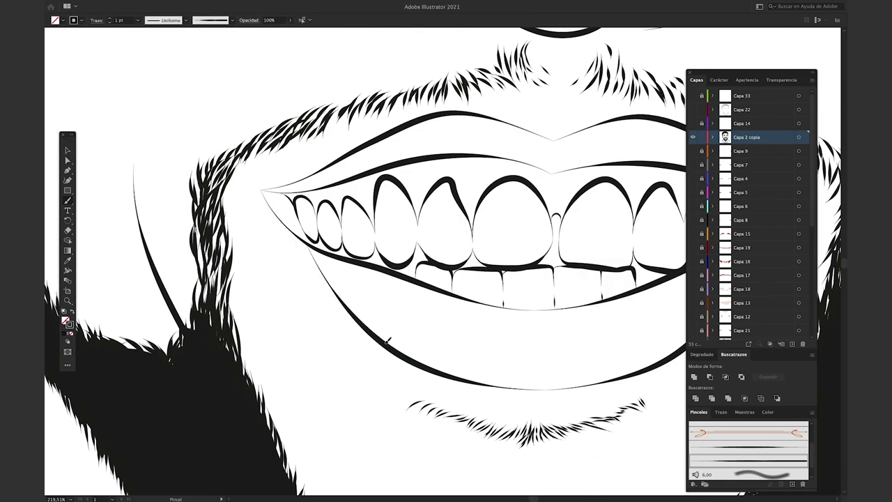
{"action": "left_click_drag", "start_coordinate": [262, 193], "coordinate": [351, 317]}
{"action": "left_click_drag", "start_coordinate": [364, 143], "coordinate": [262, 192]}
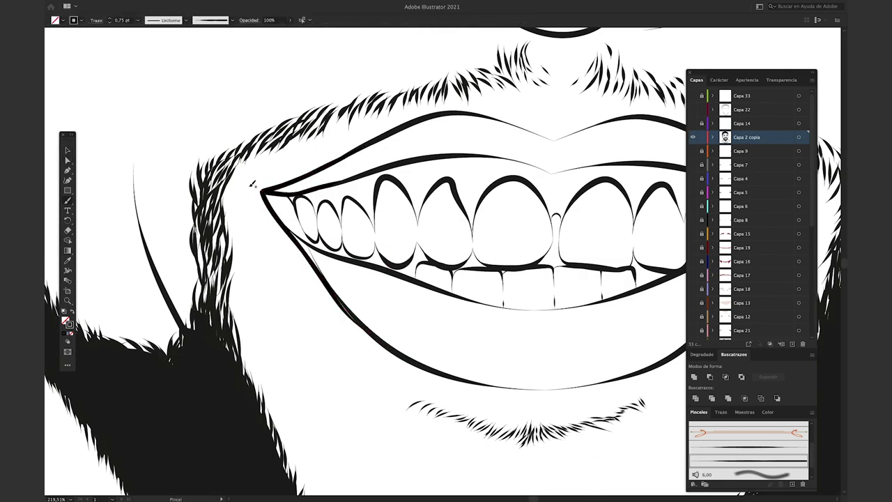
{"action": "scroll", "coordinate": [253, 185], "scroll_direction": "right", "scroll_amount": 5}
{"action": "left_click_drag", "start_coordinate": [599, 207], "coordinate": [364, 161]}
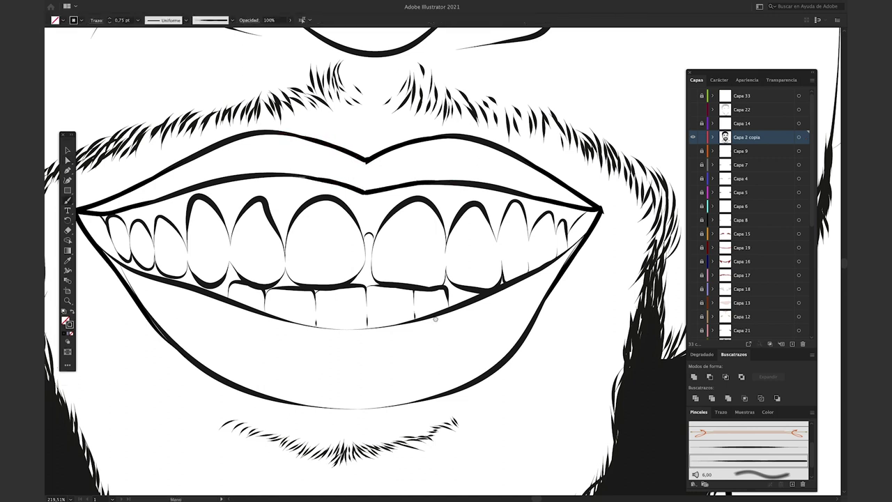
{"action": "scroll", "coordinate": [377, 258], "scroll_direction": "up", "scroll_amount": 10}
Add a short brush stroke along the ear
{"action": "key", "text": "minus"}
{"action": "key", "text": "a"}
{"action": "scroll", "coordinate": [454, 193], "scroll_direction": "right", "scroll_amount": 5}
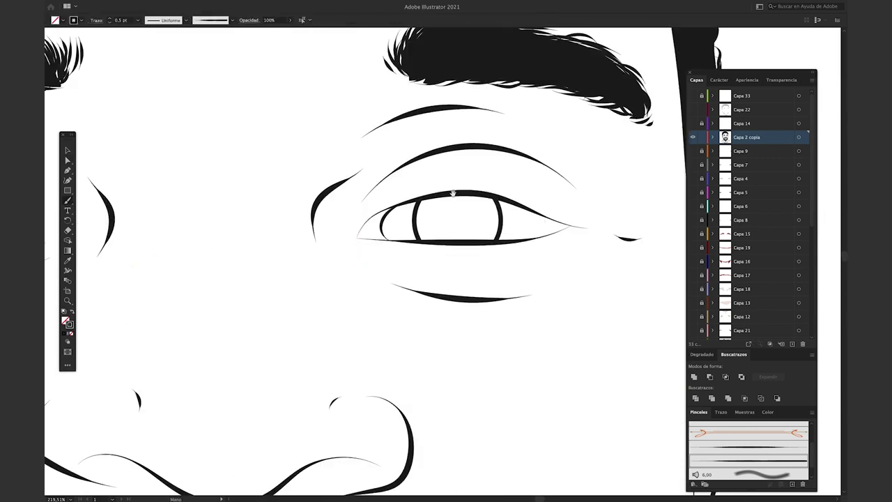
{"action": "key", "text": "b"}
{"action": "key", "text": "ctrl+minus"}
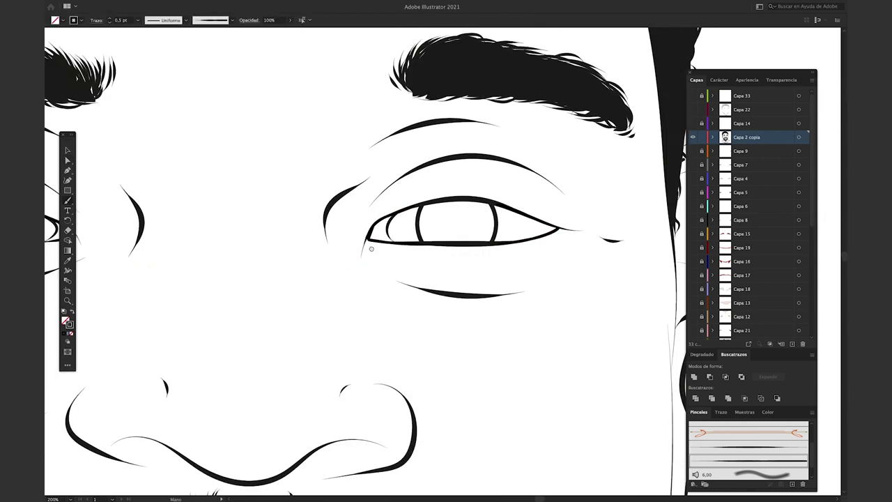
{"action": "scroll", "coordinate": [367, 239], "scroll_direction": "right", "scroll_amount": 5}
{"action": "scroll", "coordinate": [367, 239], "scroll_direction": "down", "scroll_amount": 5}
{"action": "scroll", "coordinate": [367, 239], "scroll_direction": "left", "scroll_amount": 10}
{"action": "left_click_drag", "start_coordinate": [233, 376], "coordinate": [268, 381]}
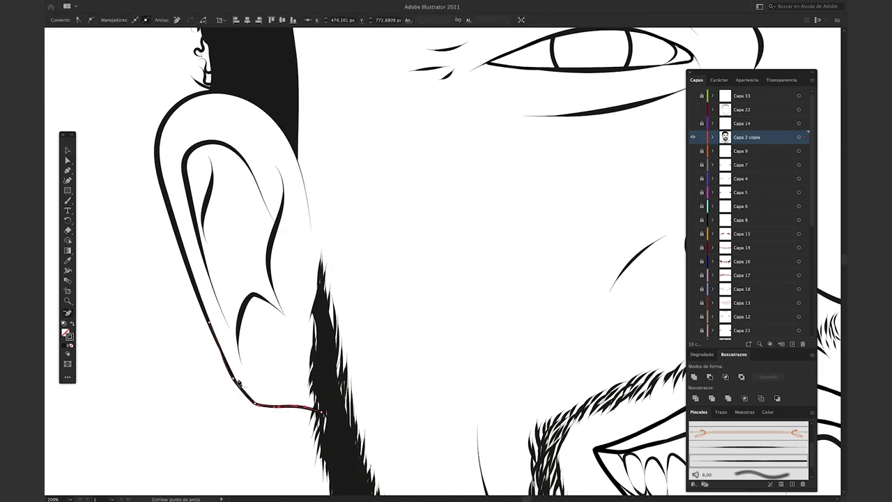
Draw a freehand pencil line on the collar
{"action": "key", "text": "ctrl+minus"}
{"action": "key", "text": "ctrl+minus"}
{"action": "key", "text": "ctrl+minus"}
{"action": "key", "text": "ctrl+minus"}
{"action": "key", "text": "a"}
{"action": "key", "text": "n"}
{"action": "scroll", "coordinate": [350, 367], "scroll_direction": "up", "scroll_amount": 10, "text": "alt"}
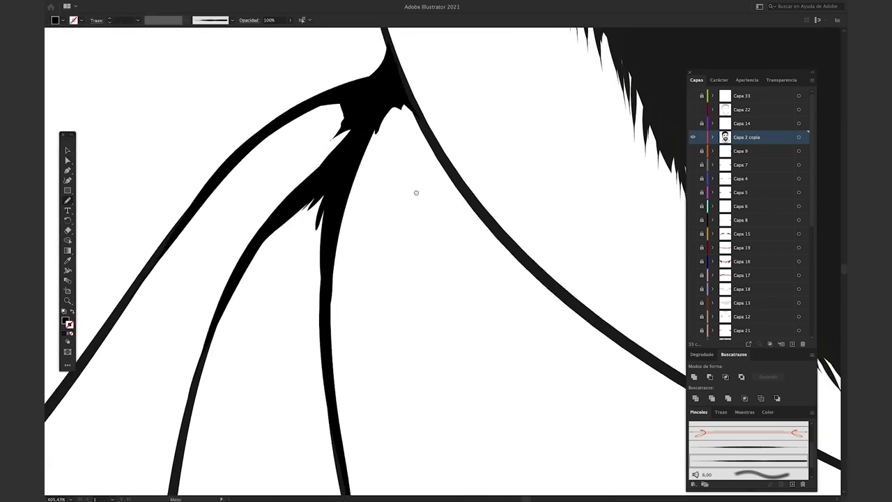
{"action": "scroll", "coordinate": [404, 124], "scroll_direction": "down", "scroll_amount": 5}
{"action": "left_click_drag", "start_coordinate": [404, 125], "coordinate": [422, 59]}
{"action": "scroll", "coordinate": [404, 354], "scroll_direction": "up", "scroll_amount": 4}
{"action": "scroll", "coordinate": [404, 354], "scroll_direction": "right", "scroll_amount": 3}
{"action": "scroll", "coordinate": [406, 409], "scroll_direction": "down", "scroll_amount": 8}
{"action": "scroll", "coordinate": [406, 409], "scroll_direction": "down", "scroll_amount": 3, "text": "alt"}
{"action": "scroll", "coordinate": [284, 263], "scroll_direction": "down", "scroll_amount": 2, "text": "alt"}
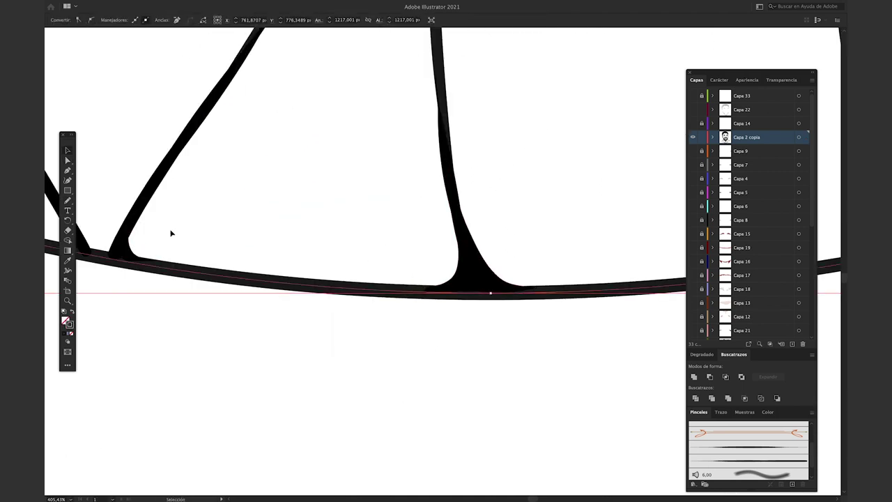
{"action": "scroll", "coordinate": [171, 232], "scroll_direction": "down", "scroll_amount": 2, "text": "alt"}
{"action": "scroll", "coordinate": [271, 245], "scroll_direction": "down", "scroll_amount": 2, "text": "alt"}
{"action": "scroll", "coordinate": [324, 193], "scroll_direction": "right", "scroll_amount": 2}
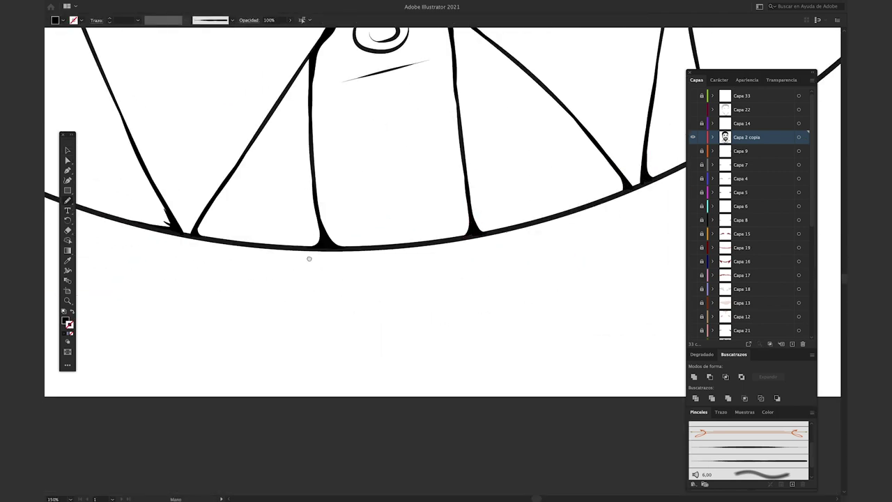
{"action": "scroll", "coordinate": [309, 259], "scroll_direction": "right", "scroll_amount": 5}
{"action": "scroll", "coordinate": [309, 258], "scroll_direction": "up", "scroll_amount": 2}
Add a short stroke at a line's base and two pencil strokes on the ear
{"action": "left_click_drag", "start_coordinate": [395, 294], "coordinate": [384, 306]}
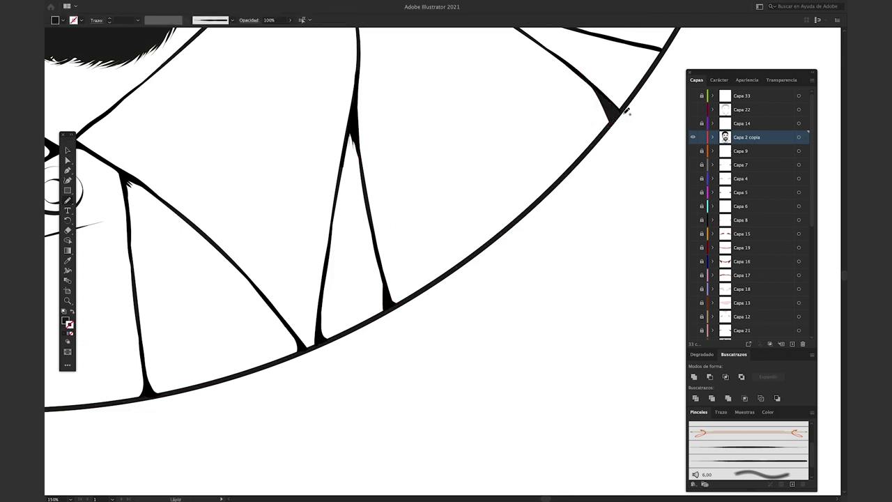
{"action": "scroll", "coordinate": [625, 111], "scroll_direction": "up", "scroll_amount": 5}
{"action": "key", "text": "ctrl+0"}
{"action": "scroll", "coordinate": [262, 86], "scroll_direction": "up", "scroll_amount": 5}
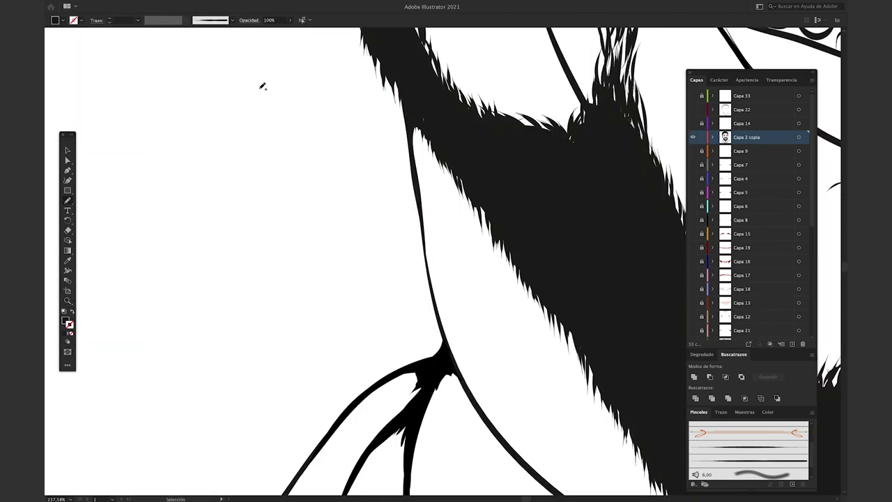
{"action": "scroll", "coordinate": [262, 86], "scroll_direction": "down", "scroll_amount": 10}
{"action": "left_click_drag", "start_coordinate": [460, 198], "coordinate": [480, 252]}
{"action": "left_click_drag", "start_coordinate": [386, 405], "coordinate": [427, 307]}
{"action": "key", "text": "ctrl+1"}
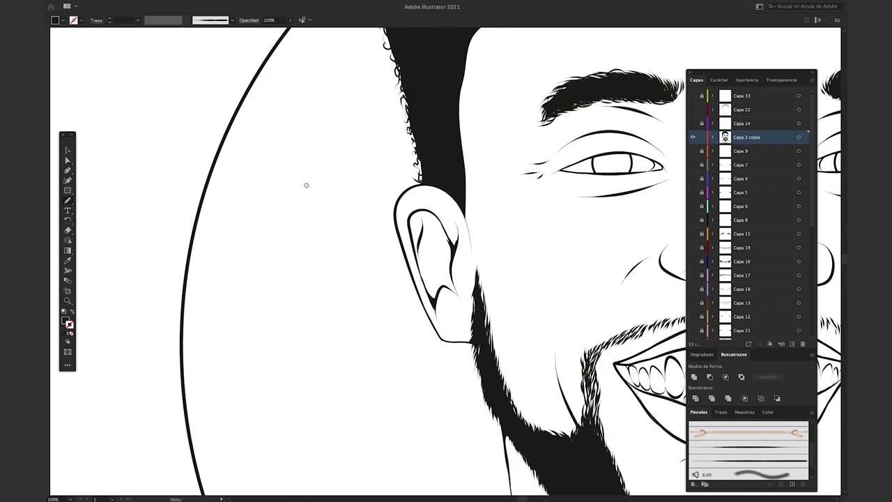
Paint faint textured hatch strokes across the shirt
{"action": "scroll", "coordinate": [306, 184], "scroll_direction": "up", "scroll_amount": 5}
{"action": "scroll", "coordinate": [316, 232], "scroll_direction": "up", "scroll_amount": 3}
{"action": "scroll", "coordinate": [316, 231], "scroll_direction": "up", "scroll_amount": 3}
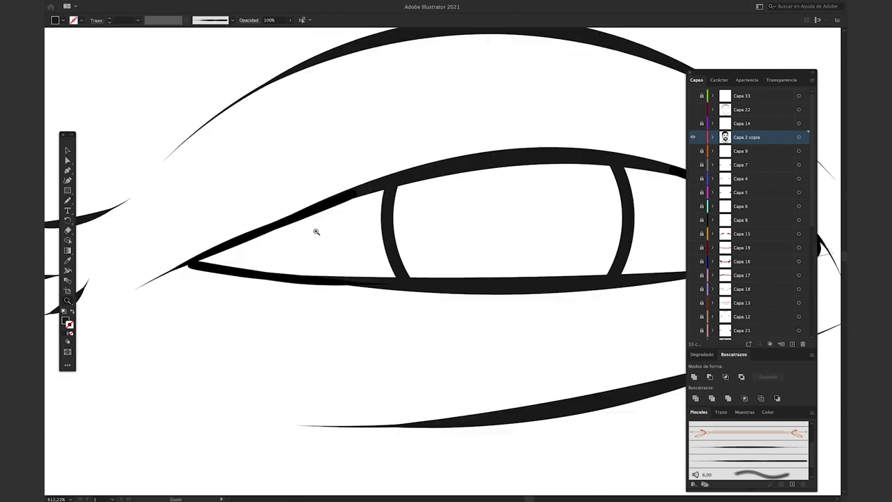
{"action": "scroll", "coordinate": [316, 231], "scroll_direction": "down", "scroll_amount": 3}
{"action": "key", "text": "ctrl+0"}
{"action": "scroll", "coordinate": [446, 300], "scroll_direction": "up", "scroll_amount": 3}
{"action": "scroll", "coordinate": [463, 416], "scroll_direction": "up", "scroll_amount": 3}
{"action": "left_click_drag", "start_coordinate": [463, 416], "coordinate": [391, 284]}
{"action": "left_click_drag", "start_coordinate": [376, 113], "coordinate": [414, 162]}
{"action": "scroll", "coordinate": [414, 163], "scroll_direction": "right", "scroll_amount": 10}
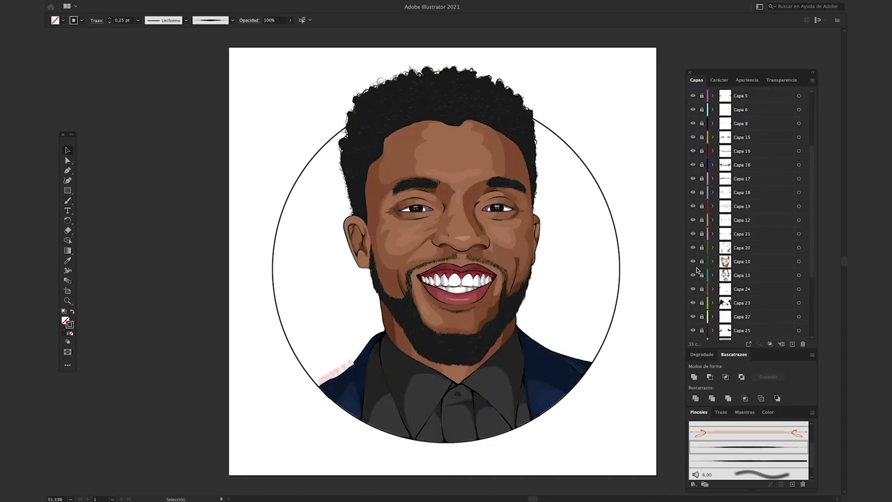
Select all of the fully coloured portrait artwork
{"action": "scroll", "coordinate": [697, 271], "scroll_direction": "down", "scroll_amount": 5}
{"action": "key", "text": "ctrl+a"}
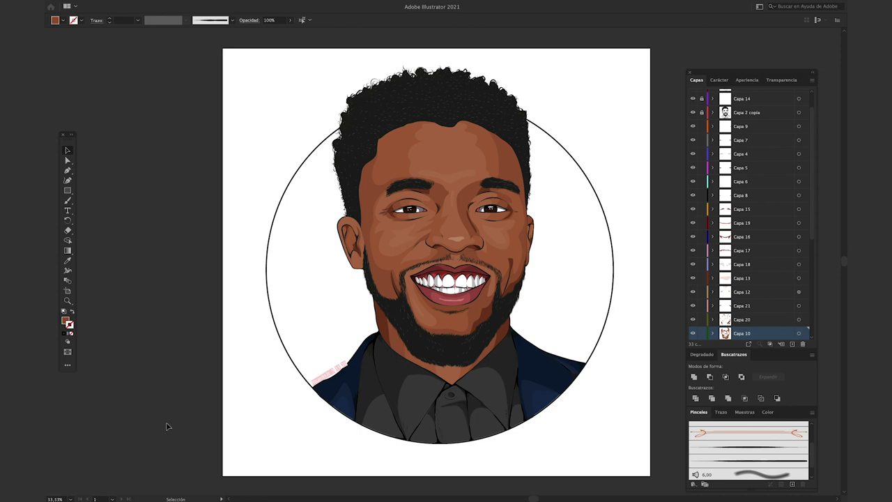
Lower Capa 32's shadow silhouette behind the head to 25% opacity, then deselect it
{"action": "scroll", "coordinate": [695, 272], "scroll_direction": "down", "scroll_amount": 5}
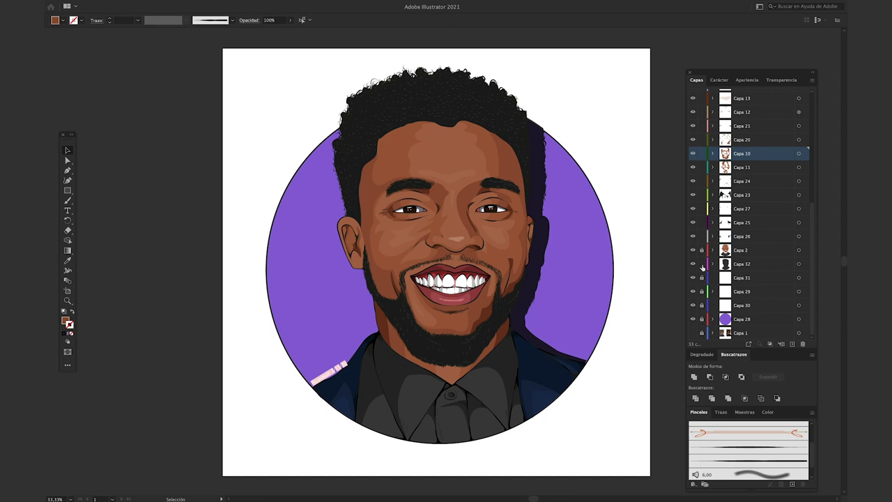
{"action": "left_click", "coordinate": [799, 264]}
{"action": "left_click", "coordinate": [312, 20]}
{"action": "left_click_drag", "start_coordinate": [312, 33], "coordinate": [295, 33]}
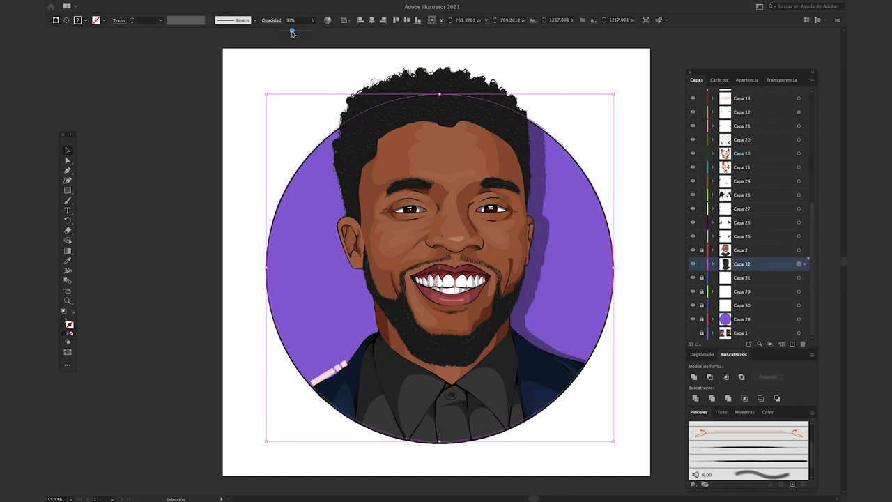
{"action": "left_click", "coordinate": [300, 70]}
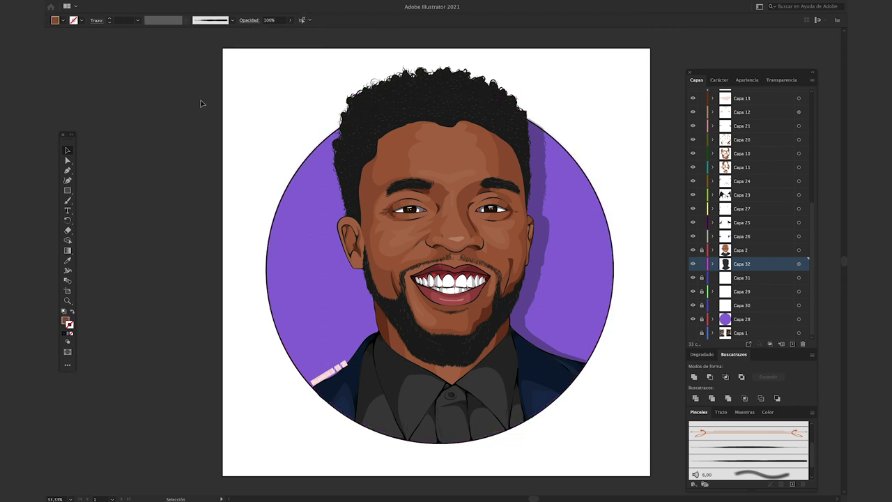
{"action": "key", "text": "ctrl+z"}
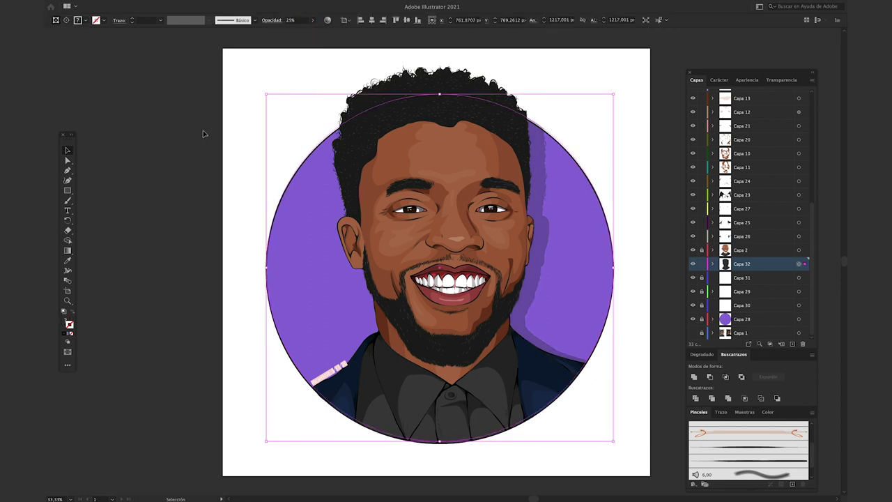
{"action": "left_click", "coordinate": [203, 134]}
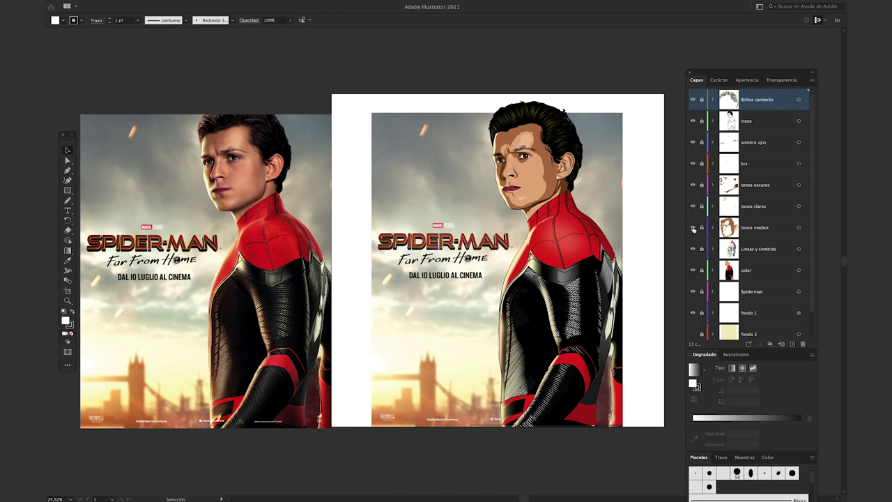
Hide the tonos medios, claros, oscuros and luz shading layers
{"action": "left_click_drag", "start_coordinate": [692, 229], "coordinate": [692, 163]}
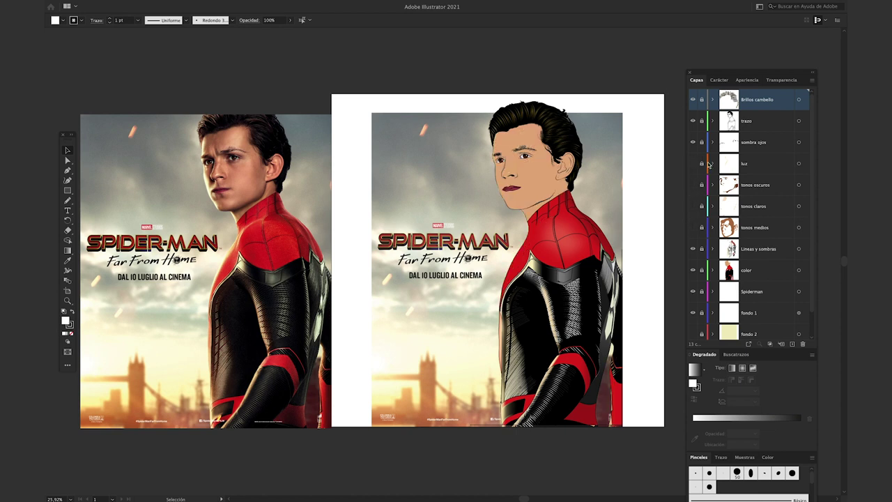
{"action": "scroll", "coordinate": [625, 136], "scroll_direction": "up", "scroll_amount": 3}
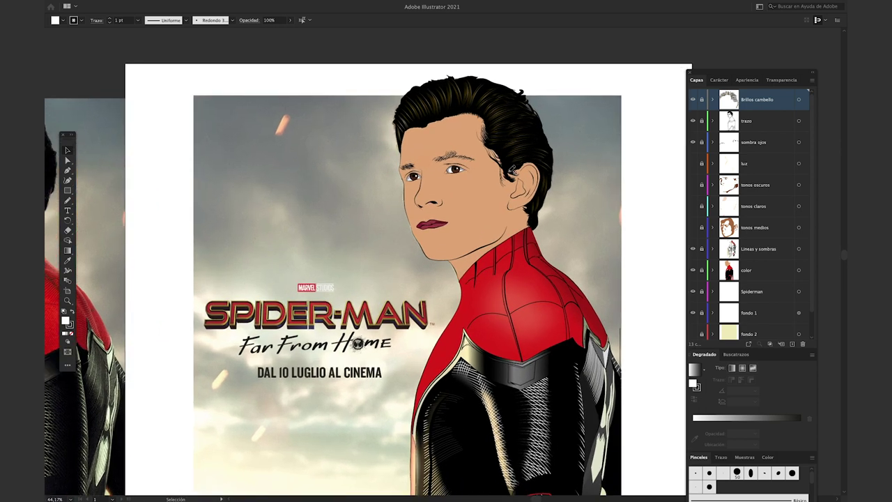
{"action": "scroll", "coordinate": [512, 169], "scroll_direction": "up", "scroll_amount": 1}
{"action": "scroll", "coordinate": [508, 177], "scroll_direction": "up", "scroll_amount": 1}
{"action": "scroll", "coordinate": [505, 189], "scroll_direction": "up", "scroll_amount": 1}
{"action": "scroll", "coordinate": [501, 200], "scroll_direction": "up", "scroll_amount": 1}
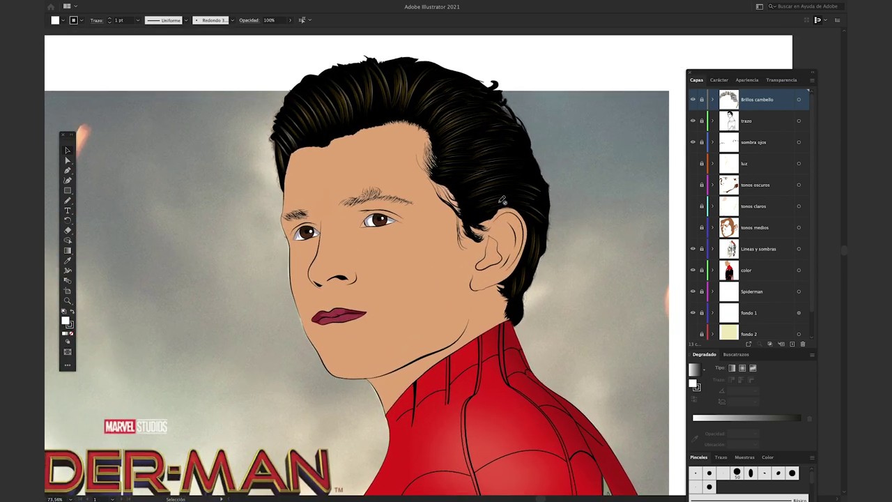
{"action": "scroll", "coordinate": [502, 200], "scroll_direction": "up", "scroll_amount": 1}
{"action": "scroll", "coordinate": [571, 204], "scroll_direction": "right", "scroll_amount": 2}
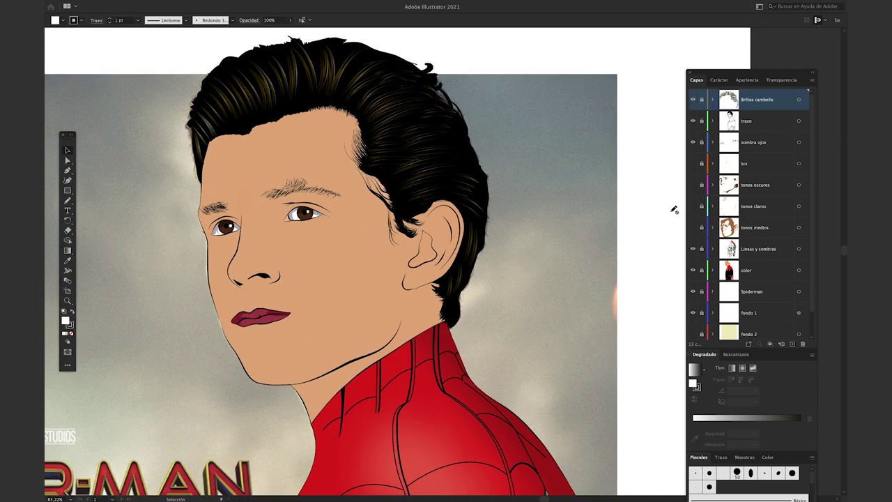
Recolour the base skin shape to H 20, S 56, B 95 and show tonos oscuros again
{"action": "left_click", "coordinate": [529, 283]}
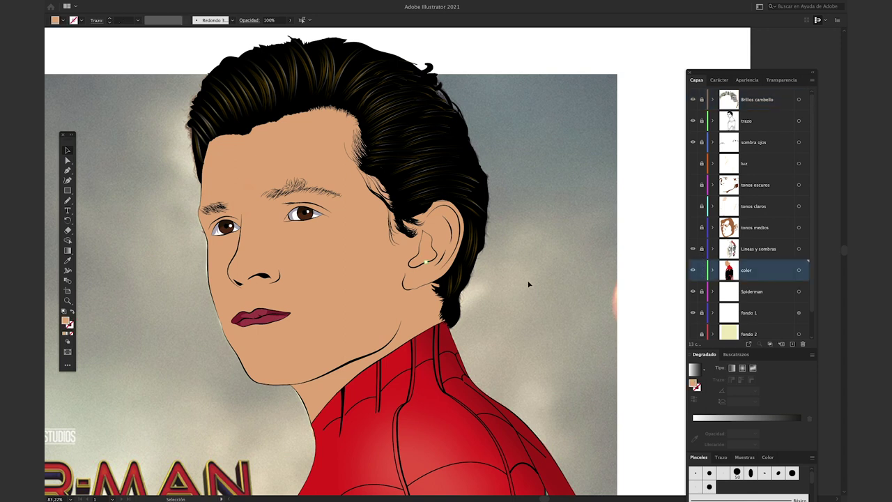
{"action": "left_click", "coordinate": [525, 277]}
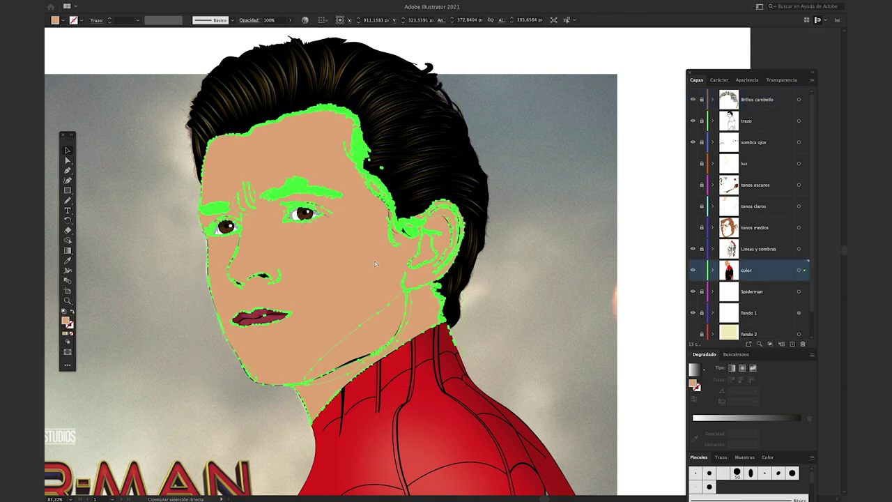
{"action": "left_click", "coordinate": [486, 377]}
{"action": "key", "text": "Tab"}
{"action": "key", "text": "Tab"}
{"action": "type", "text": "92"}
{"action": "key", "text": "Tab"}
{"action": "key", "text": "Tab"}
{"action": "type", "text": "55"}
{"action": "key", "text": "Tab"}
{"action": "type", "text": "95"}
{"action": "key", "text": "Tab"}
{"action": "key", "text": "Tab"}
{"action": "key", "text": "shift+Tab"}
{"action": "key", "text": "Tab"}
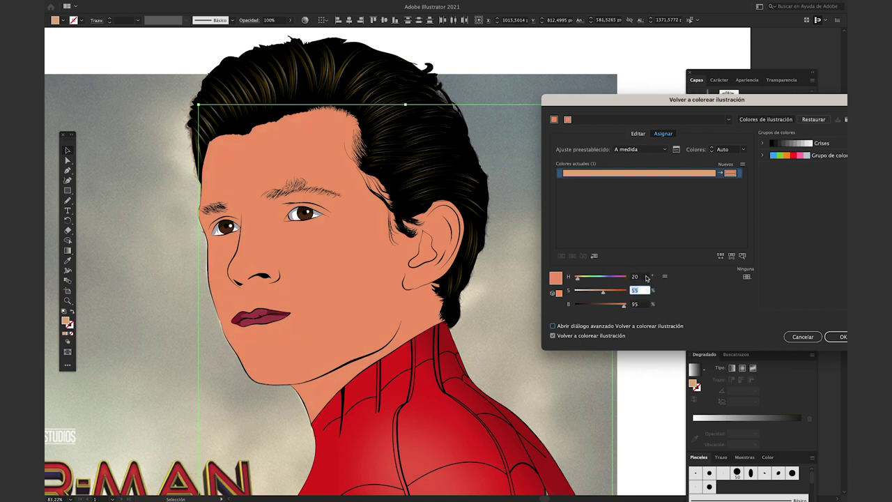
{"action": "key", "text": "Up"}
{"action": "key", "text": "Up"}
{"action": "key", "text": "Tab"}
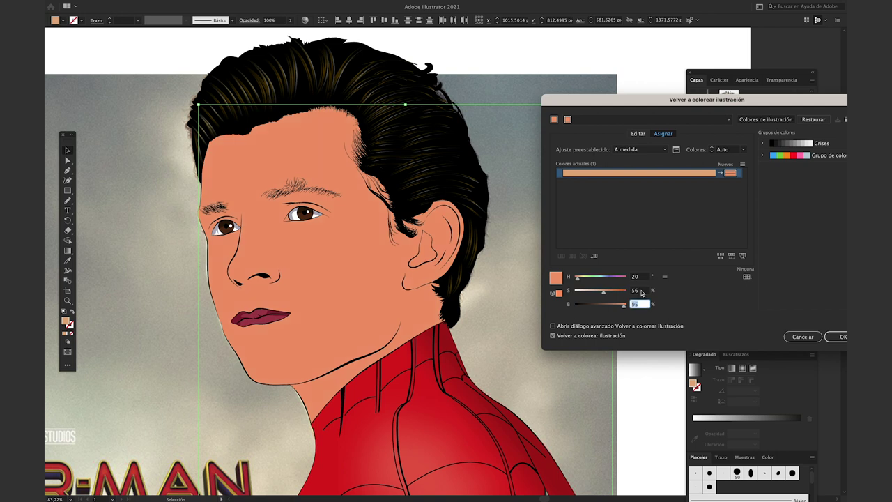
{"action": "key", "text": "Return"}
{"action": "left_click", "coordinate": [525, 158]}
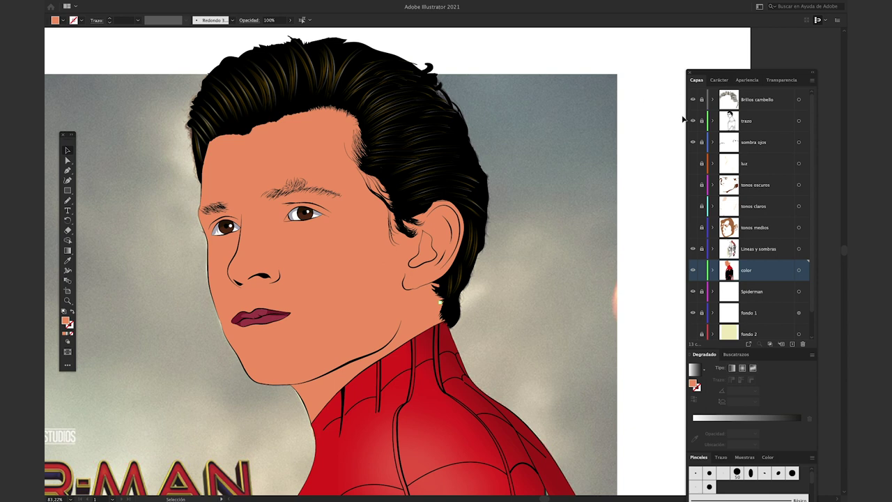
{"action": "left_click", "coordinate": [693, 185]}
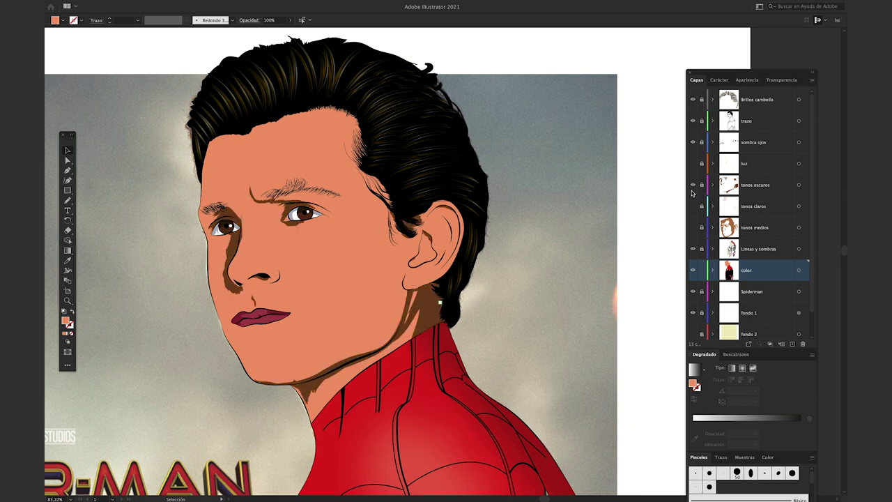
Recolour the tonos oscuros shadows to dark brown: hue 22, saturation 76, brightness 65
{"action": "left_click", "coordinate": [799, 184]}
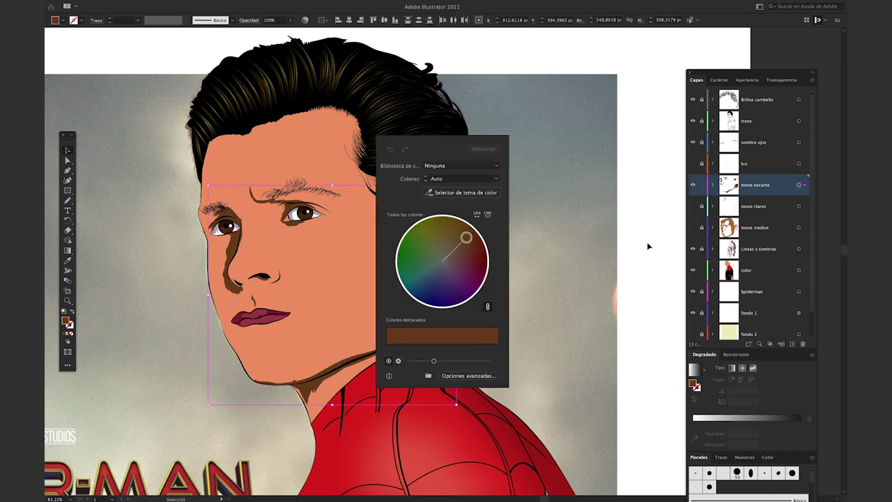
{"action": "left_click", "coordinate": [468, 377]}
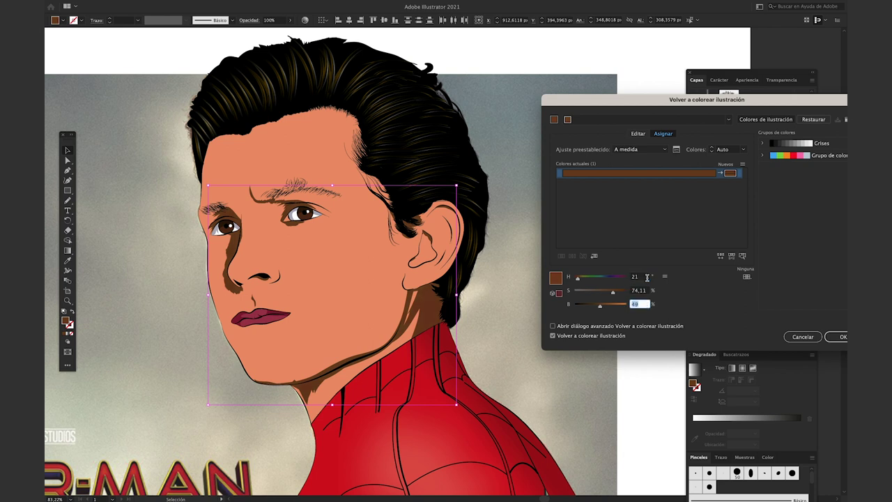
{"action": "left_click", "coordinate": [639, 289]}
{"action": "type", "text": "76"}
{"action": "key", "text": "Tab"}
{"action": "type", "text": "65"}
{"action": "left_click", "coordinate": [640, 276]}
{"action": "type", "text": "22"}
{"action": "key", "text": "Tab"}
{"action": "key", "text": "Tab"}
{"action": "key", "text": "Tab"}
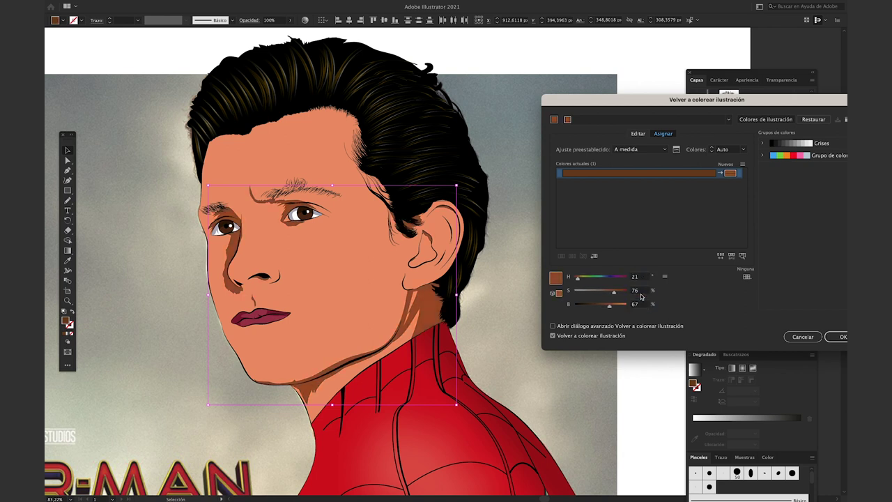
{"action": "left_click", "coordinate": [552, 335]}
{"action": "left_click", "coordinate": [552, 337]}
{"action": "left_click", "coordinate": [553, 336]}
{"action": "left_click", "coordinate": [839, 337]}
Recolour the tonos medios mid-tones to saturation 60, brightness 91, and add a new layer
{"action": "left_click", "coordinate": [798, 227]}
{"action": "left_click", "coordinate": [304, 20]}
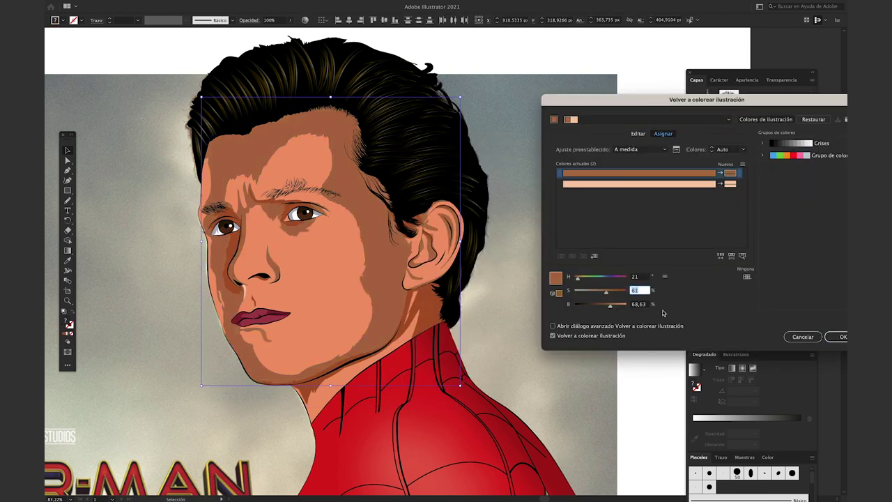
{"action": "left_click", "coordinate": [638, 304]}
{"action": "type", "text": "91"}
{"action": "left_click", "coordinate": [640, 289]}
{"action": "type", "text": "60"}
{"action": "key", "text": "Return"}
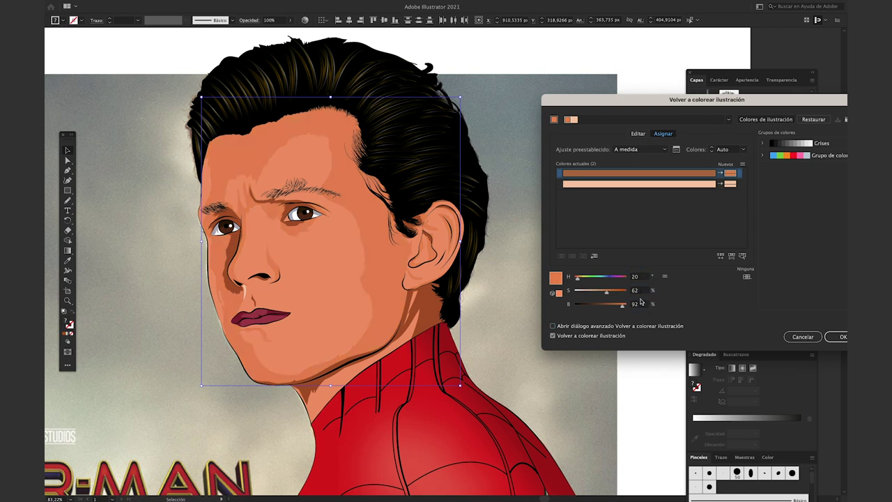
{"action": "left_click", "coordinate": [561, 337]}
{"action": "key", "text": "Return"}
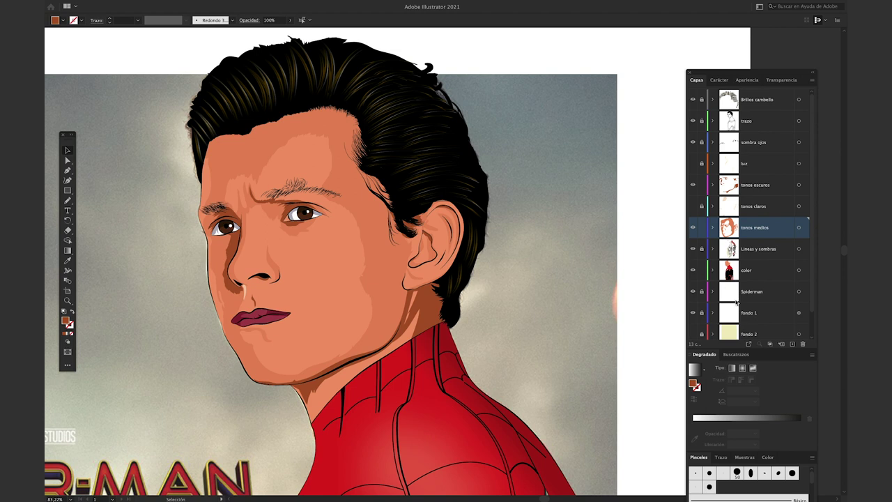
{"action": "left_click", "coordinate": [793, 344]}
Move the new layer below tonos medios and set the fill to salmon f2986b
{"action": "left_click_drag", "start_coordinate": [761, 240], "coordinate": [761, 260]}
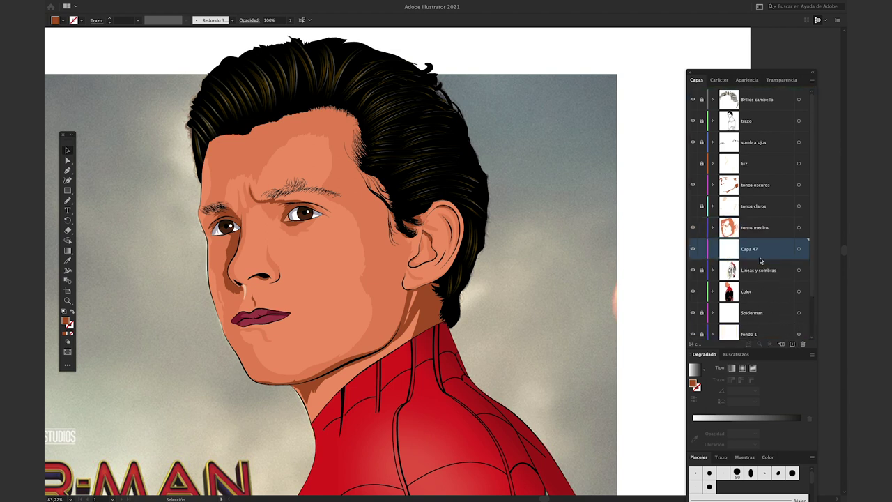
{"action": "key", "text": "i"}
{"action": "left_click", "coordinate": [348, 292]}
{"action": "key", "text": "n"}
{"action": "double_click", "coordinate": [67, 322]}
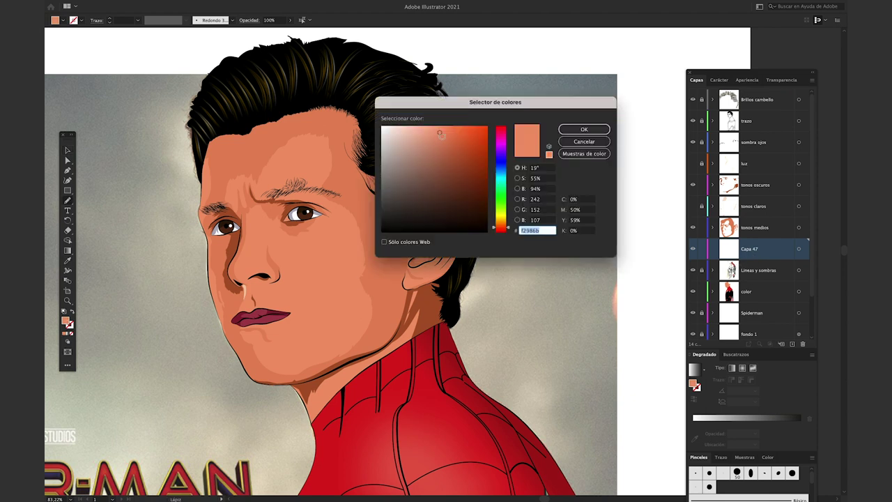
{"action": "left_click", "coordinate": [586, 130]}
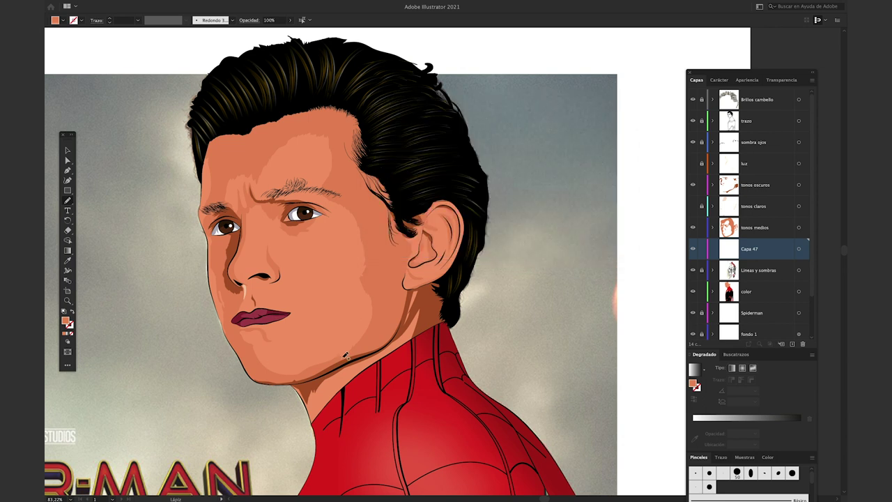
Pencil salmon shading shapes on the eyebrow, forehead, left cheek, nose and chin
{"action": "scroll", "coordinate": [344, 356], "scroll_direction": "up", "scroll_amount": 3}
{"action": "left_click_drag", "start_coordinate": [341, 180], "coordinate": [328, 154]}
{"action": "left_click_drag", "start_coordinate": [452, 164], "coordinate": [446, 162]}
{"action": "mouse_move", "coordinate": [311, 169]}
{"action": "left_mouse_down"}
{"action": "mouse_move", "coordinate": [287, 185]}
{"action": "mouse_move", "coordinate": [362, 272]}
{"action": "left_mouse_up"}
{"action": "left_click_drag", "start_coordinate": [374, 202], "coordinate": [372, 270]}
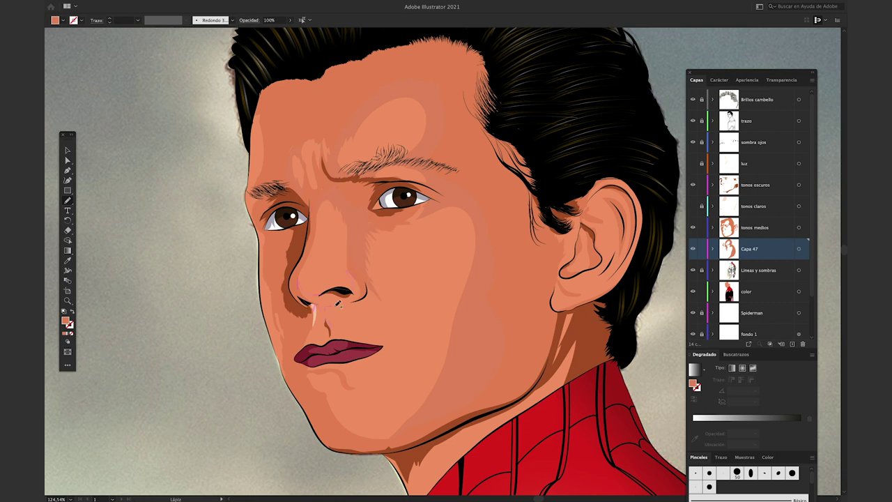
{"action": "left_click_drag", "start_coordinate": [429, 416], "coordinate": [344, 361]}
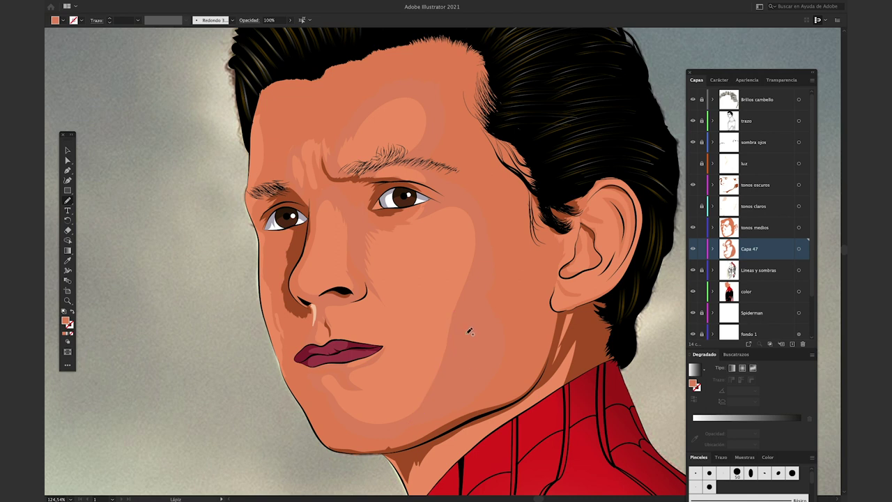
{"action": "left_click", "coordinate": [477, 378]}
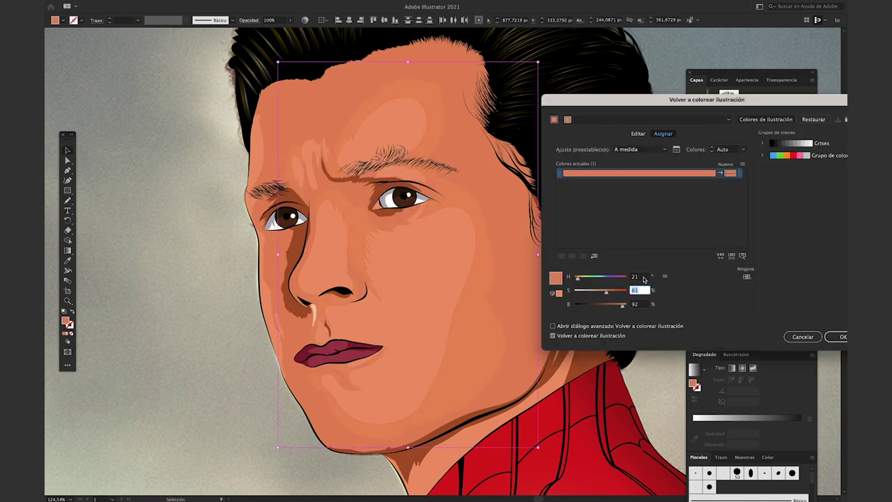
Lower the new shading's saturation to 58 in Recolor Artwork and apply it
{"action": "left_click", "coordinate": [634, 290]}
{"action": "type", "text": "58"}
{"action": "key", "text": "Tab"}
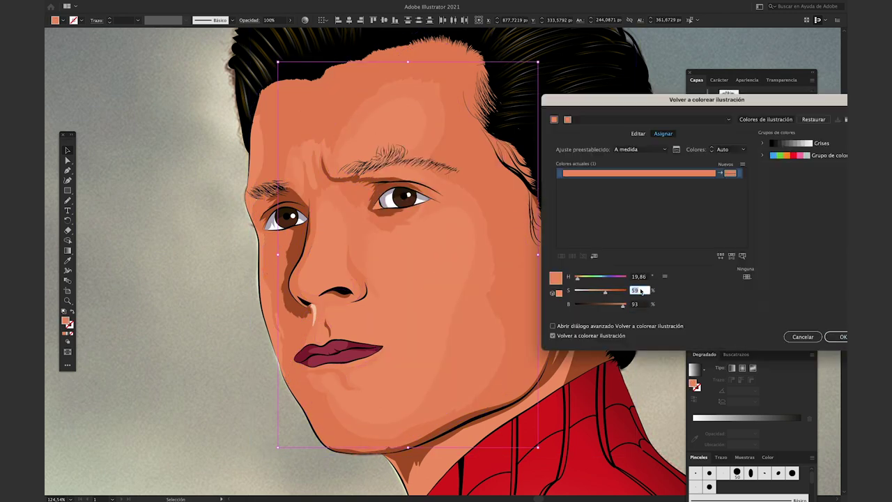
{"action": "key", "text": "Return"}
Show the tonos claros layer and draw shapes along the hairline and beside the nose
{"action": "left_click", "coordinate": [693, 206]}
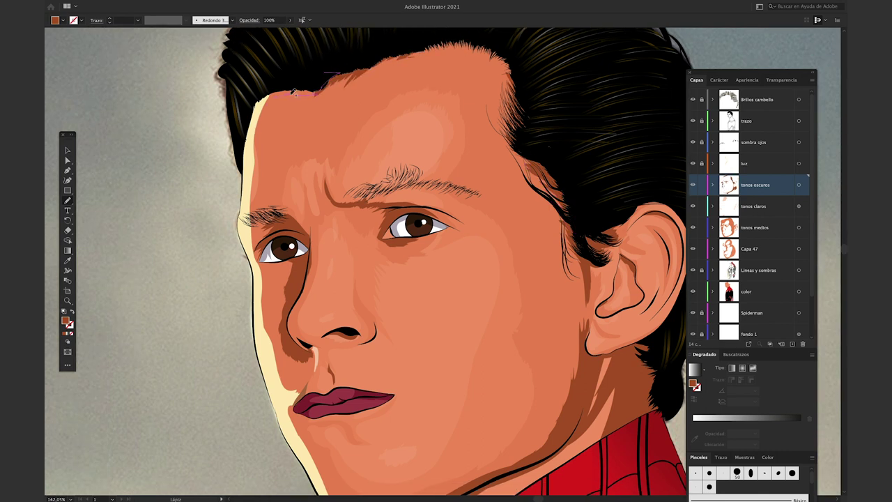
{"action": "left_click_drag", "start_coordinate": [293, 92], "coordinate": [334, 74]}
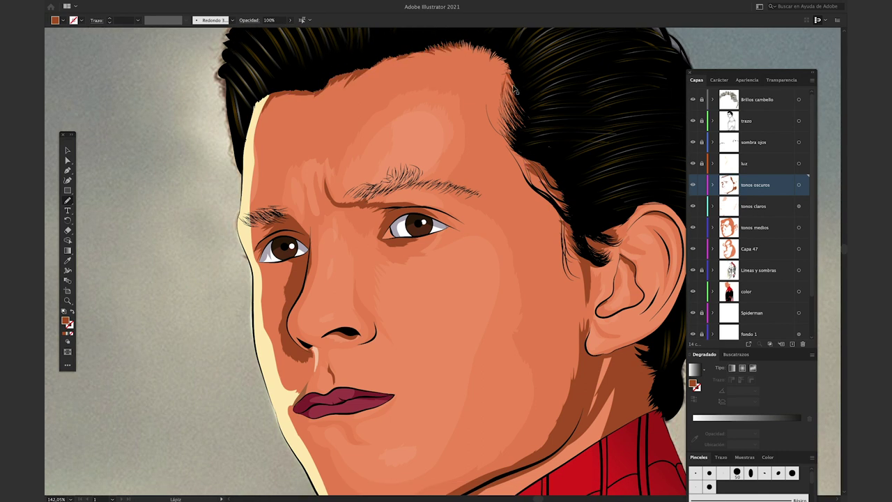
{"action": "left_click_drag", "start_coordinate": [304, 386], "coordinate": [315, 357]}
Switch to the Paintbrush and swap the fill and stroke colours
{"action": "key", "text": "b"}
{"action": "key", "text": "shift+x"}
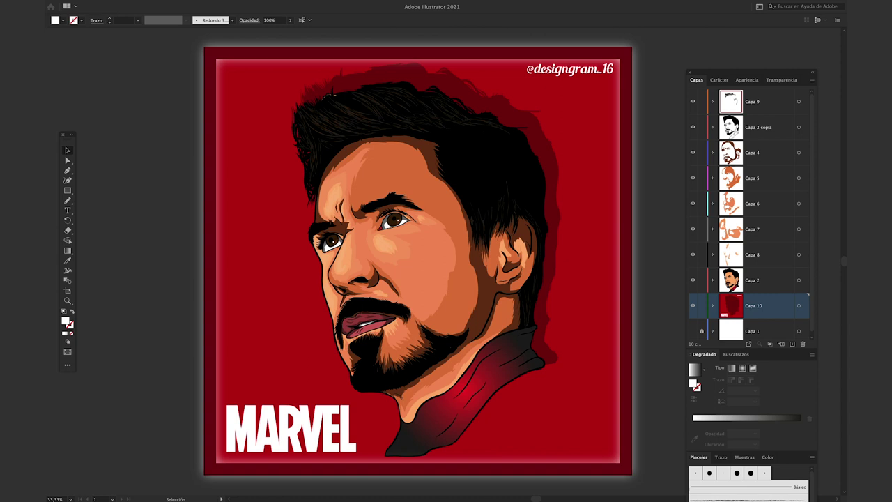
Paint a white annotation stroke above the hair, undoing and then restoring it
{"action": "key", "text": "b"}
{"action": "mouse_move", "coordinate": [311, 60]}
{"action": "left_mouse_down"}
{"action": "mouse_move", "coordinate": [329, 86]}
{"action": "mouse_move", "coordinate": [322, 86]}
{"action": "left_mouse_up"}
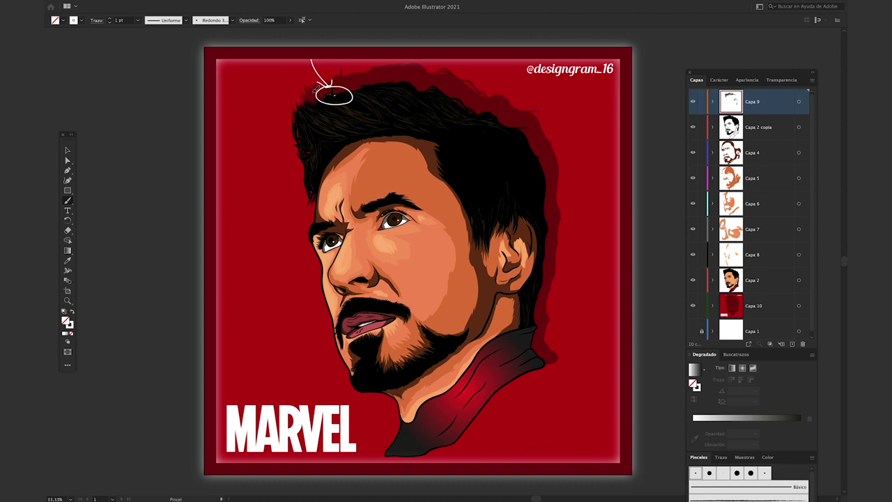
{"action": "key", "text": "v"}
{"action": "key", "text": "ctrl+z"}
{"action": "key", "text": "ctrl+z"}
{"action": "key", "text": "ctrl+z"}
{"action": "key", "text": "b"}
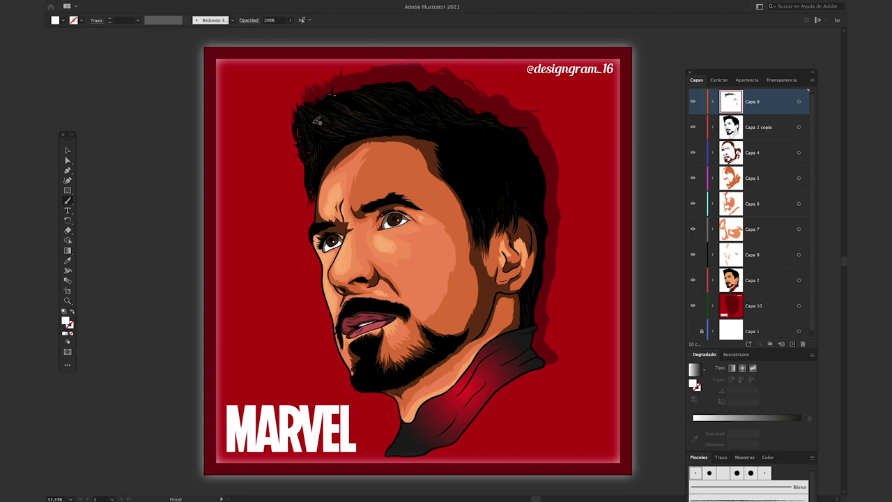
{"action": "key", "text": "ctrl+shift+z"}
Add an arrowhead to the white annotation, then lock layers Capa 9 through Capa 8
{"action": "key", "text": "shift+x"}
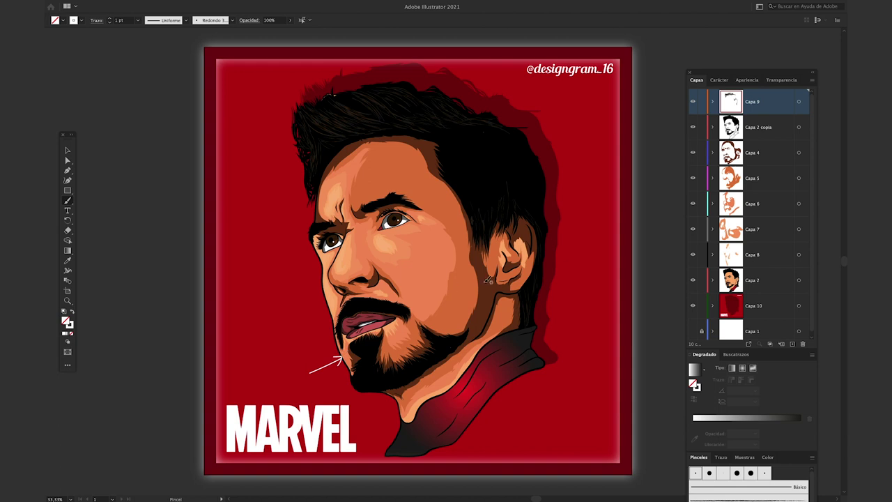
{"action": "left_click_drag", "start_coordinate": [534, 211], "coordinate": [542, 224]}
{"action": "key", "text": "shift+x"}
{"action": "key", "text": "v"}
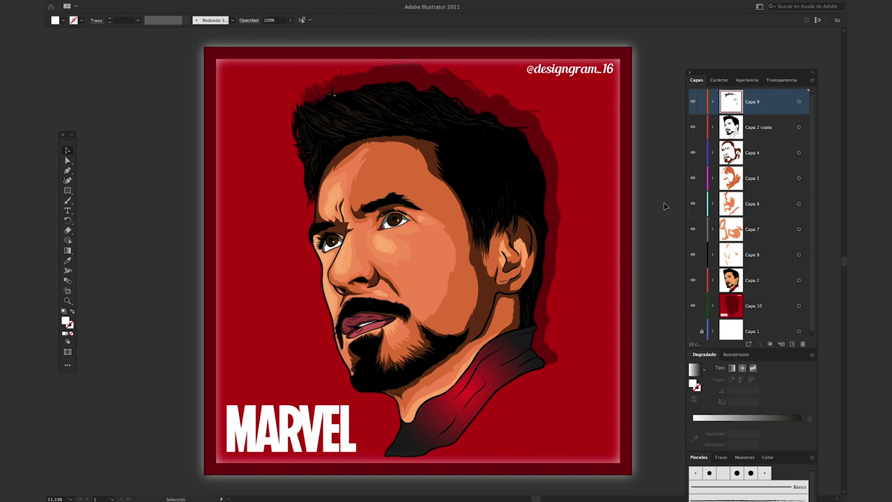
{"action": "left_click_drag", "start_coordinate": [701, 103], "coordinate": [702, 257]}
Select the Capa 2 artwork, then hide shading layers Capa 4 to Capa 8
{"action": "left_click", "coordinate": [343, 106]}
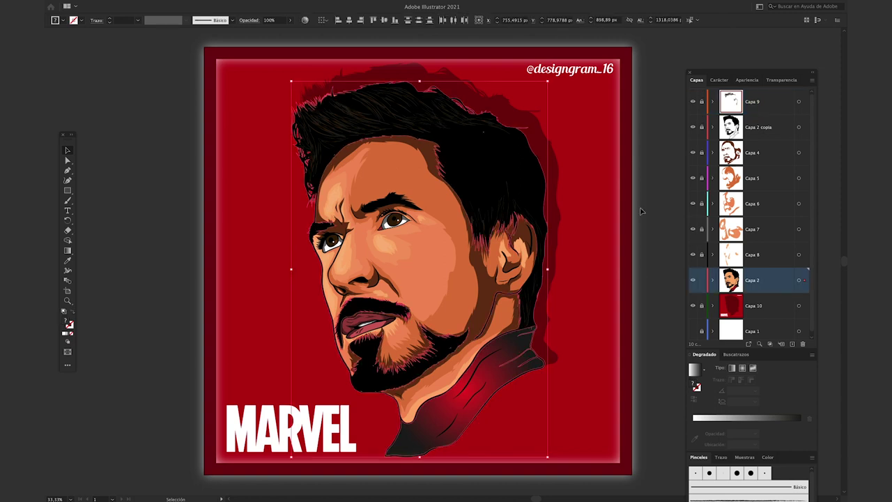
{"action": "left_click", "coordinate": [538, 180]}
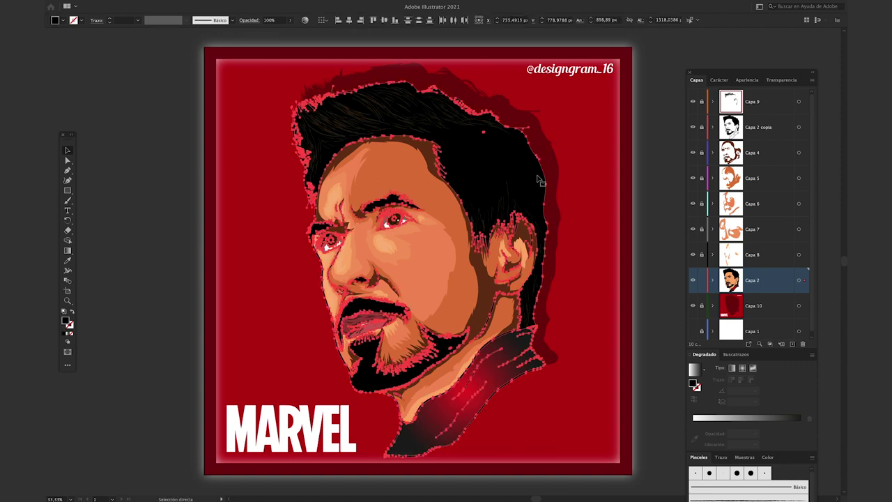
{"action": "left_click_drag", "start_coordinate": [321, 93], "coordinate": [355, 108]}
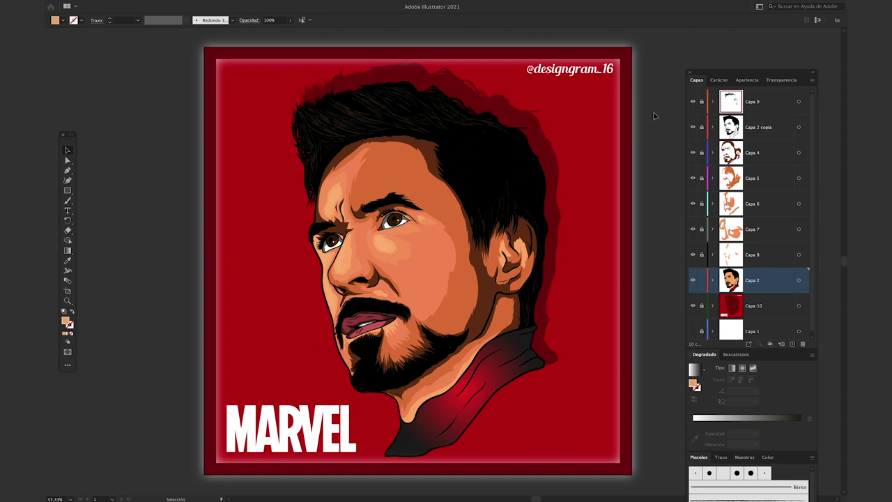
{"action": "left_click_drag", "start_coordinate": [694, 152], "coordinate": [695, 255]}
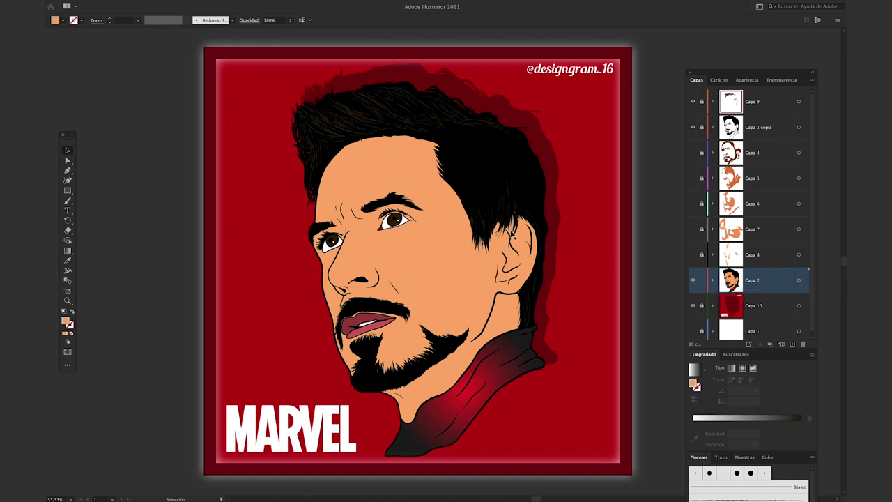
{"action": "left_click", "coordinate": [512, 237]}
Recolor the Capa 2 base skin to H 18, S 63, B 100
{"action": "key", "text": "i"}
{"action": "key", "text": "v"}
{"action": "left_click", "coordinate": [798, 279]}
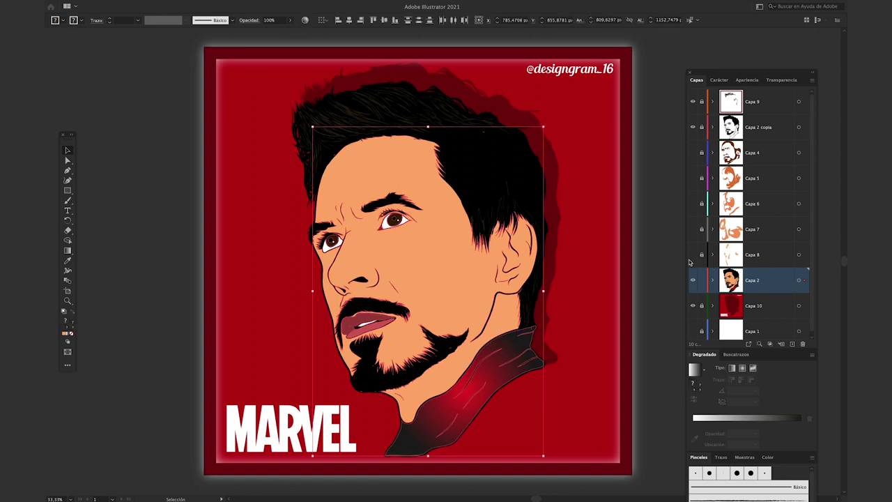
{"action": "left_click", "coordinate": [680, 259]}
{"action": "type", "text": "19"}
{"action": "key", "text": "Tab"}
{"action": "type", "text": "63"}
{"action": "key", "text": "Tab"}
{"action": "type", "text": "100"}
{"action": "left_click", "coordinate": [683, 259]}
{"action": "type", "text": "18"}
{"action": "key", "text": "Tab"}
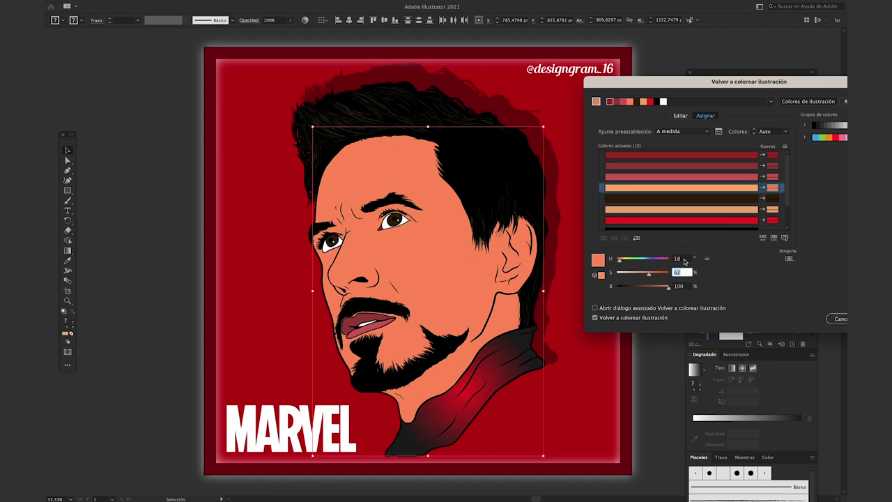
{"action": "key", "text": "Return"}
Select the Capa 4 shadows and enter new brightness and saturation values (50, 77, 58)
{"action": "left_click", "coordinate": [799, 152]}
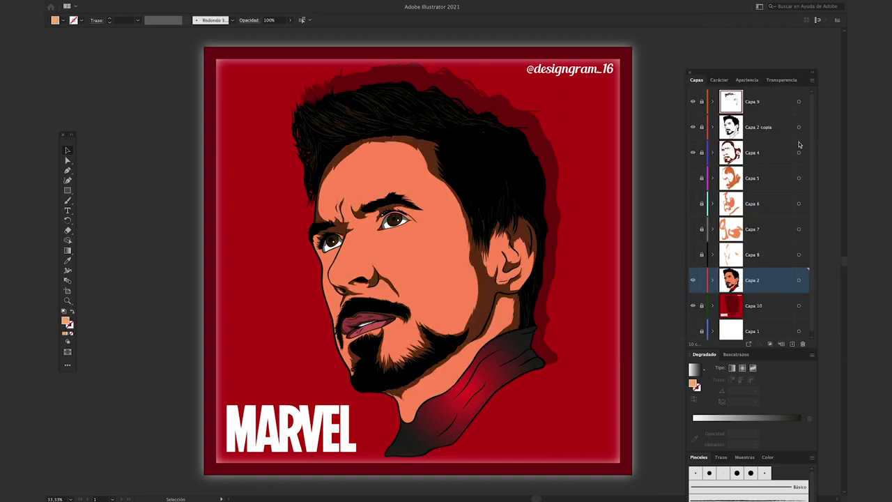
{"action": "left_click", "coordinate": [305, 20]}
{"action": "left_click", "coordinate": [445, 374]}
{"action": "key", "text": "Tab"}
{"action": "key", "text": "Tab"}
{"action": "type", "text": "50"}
{"action": "key", "text": "Return"}
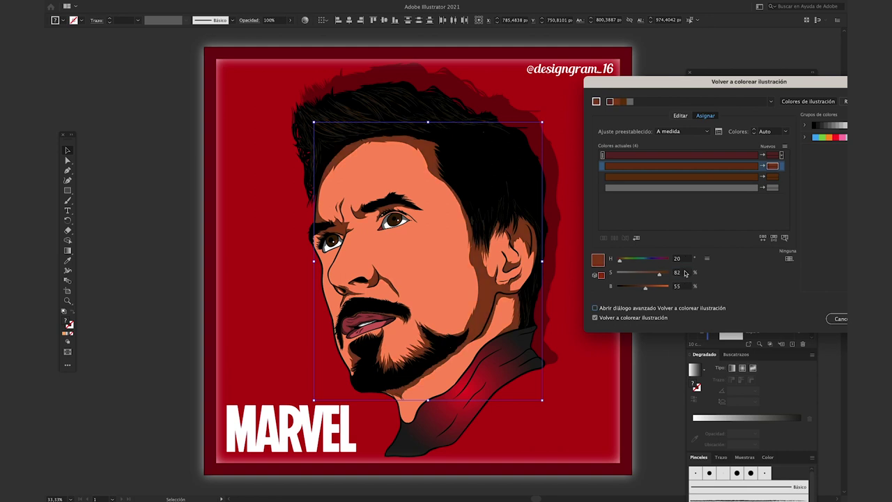
{"action": "type", "text": "77"}
{"action": "key", "text": "Tab"}
{"action": "type", "text": "58"}
{"action": "key", "text": "Return"}
Set the Capa 4 shadow swatches to hue 18, the next one with saturation 70
{"action": "left_click", "coordinate": [686, 259]}
{"action": "type", "text": "18"}
{"action": "key", "text": "Tab"}
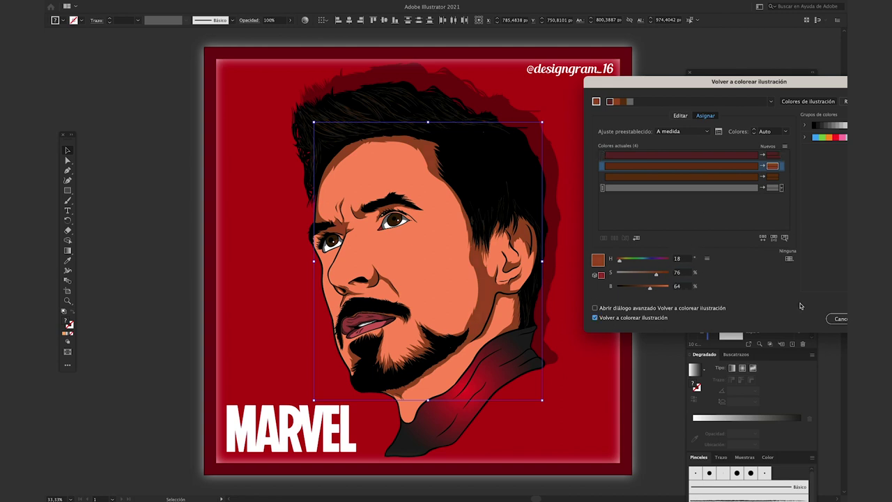
{"action": "left_click", "coordinate": [681, 259]}
{"action": "type", "text": "18"}
{"action": "key", "text": "Tab"}
{"action": "type", "text": "70"}
{"action": "key", "text": "Tab"}
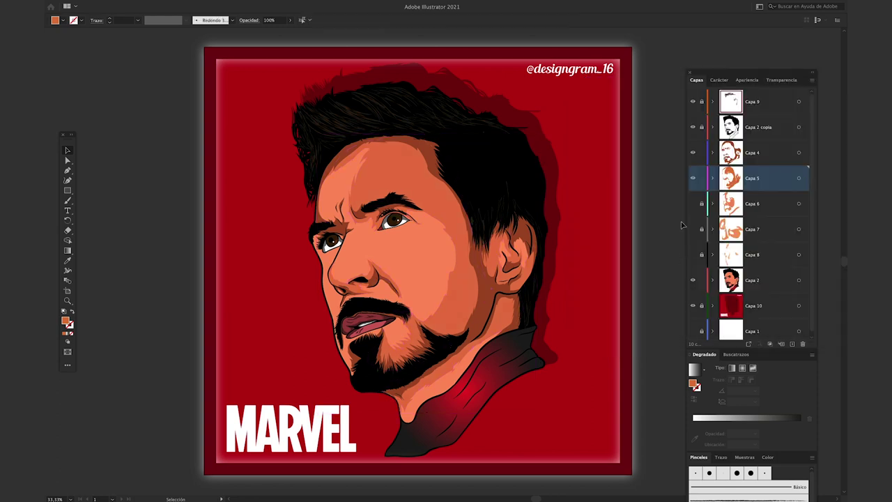
Recolor the Capa 5 skin to hue 18 and apply it
{"action": "left_click", "coordinate": [681, 258]}
{"action": "type", "text": "18"}
{"action": "key", "text": "Tab"}
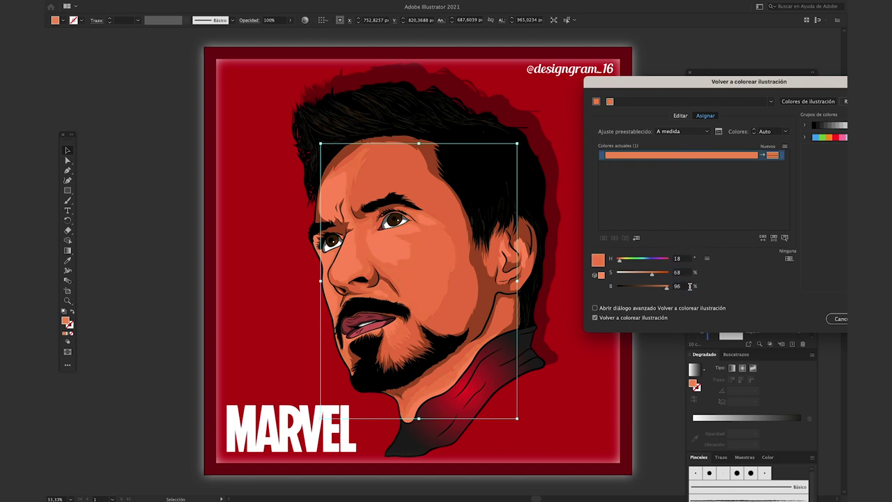
{"action": "key", "text": "Tab"}
{"action": "key", "text": "Tab"}
{"action": "key", "text": "Tab"}
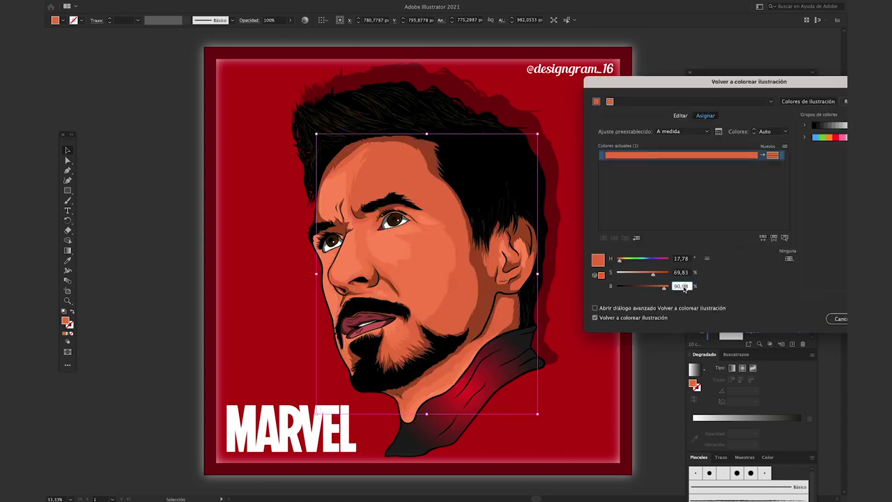
{"action": "key", "text": "Return"}
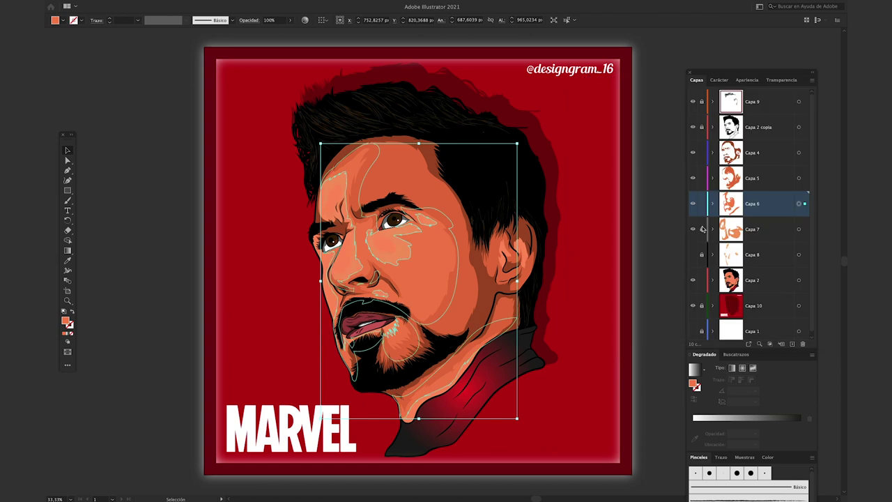
Set the Capa 6 face shading brightness to 92
{"action": "scroll", "coordinate": [682, 274], "scroll_direction": "up", "scroll_amount": 2}
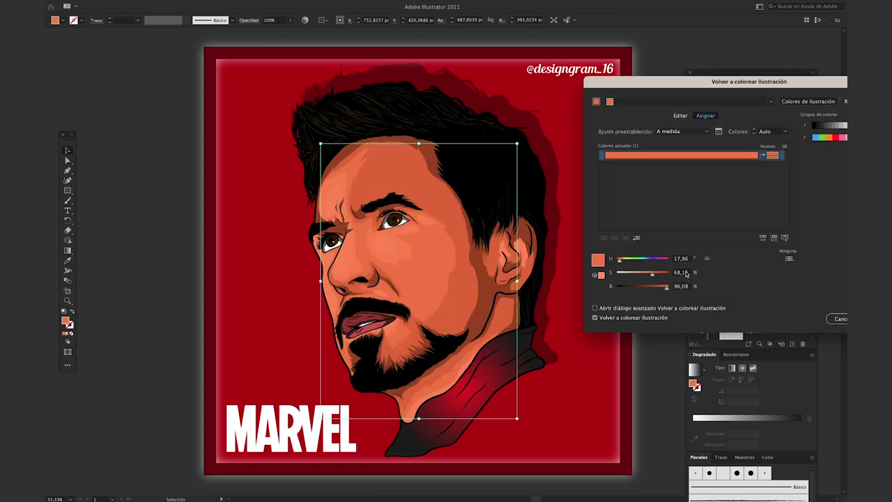
{"action": "scroll", "coordinate": [679, 271], "scroll_direction": "up", "scroll_amount": 1}
{"action": "key", "text": "Tab"}
{"action": "key", "text": "Up"}
{"action": "key", "text": "Up"}
{"action": "key", "text": "Up"}
{"action": "type", "text": "92"}
{"action": "key", "text": "Return"}
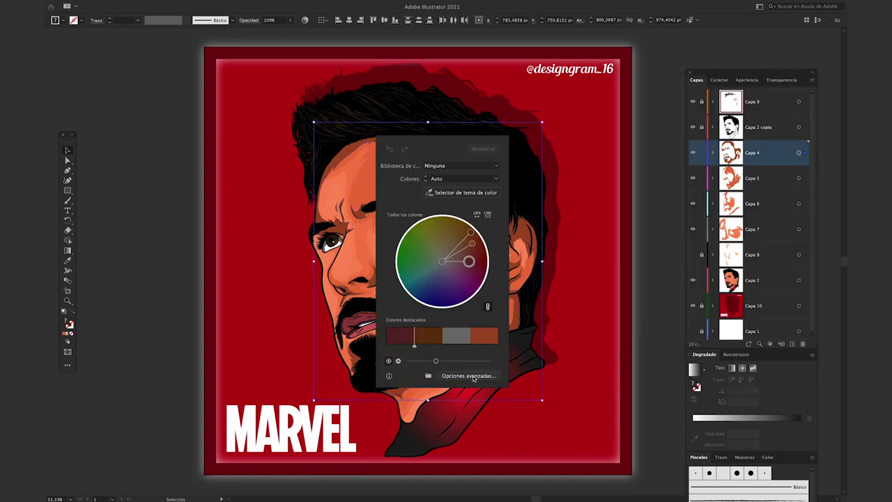
Adjust the Capa 4 shadow colours to S 81, B 74 and apply
{"action": "left_click", "coordinate": [468, 376]}
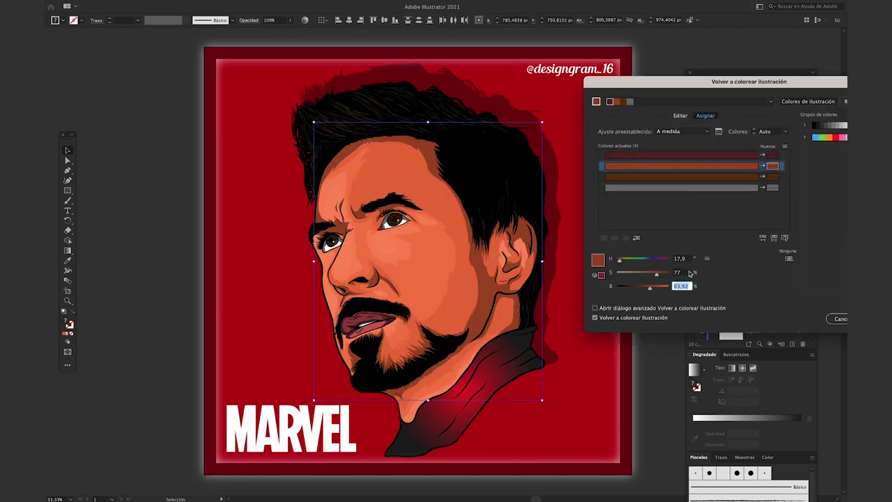
{"action": "type", "text": "81"}
{"action": "key", "text": "Tab"}
{"action": "type", "text": "74"}
{"action": "key", "text": "Return"}
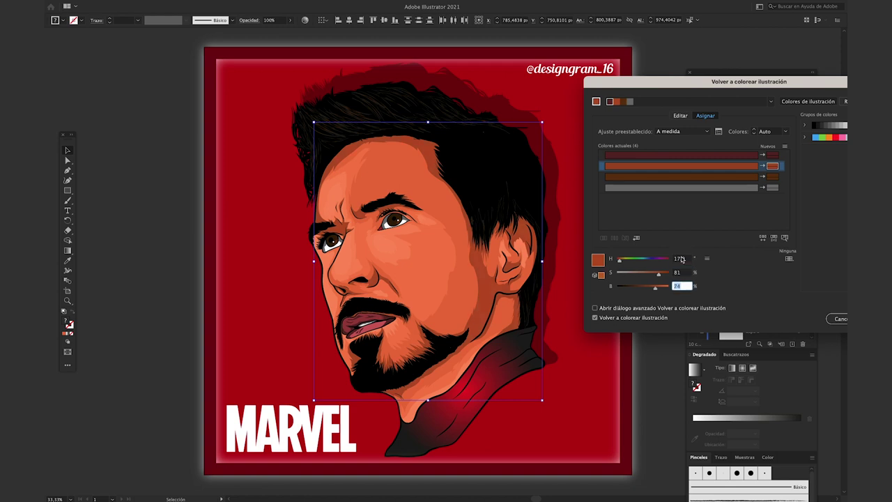
{"action": "key", "text": "Return"}
Recolor the Capa 8 eye and cheek highlights, then deselect the artwork
{"action": "left_click", "coordinate": [799, 254]}
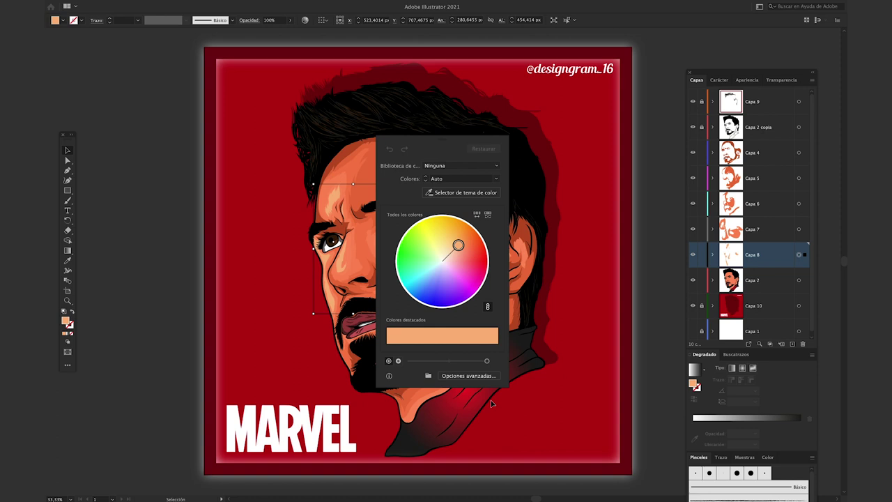
{"action": "left_click", "coordinate": [468, 376]}
{"action": "key", "text": "Return"}
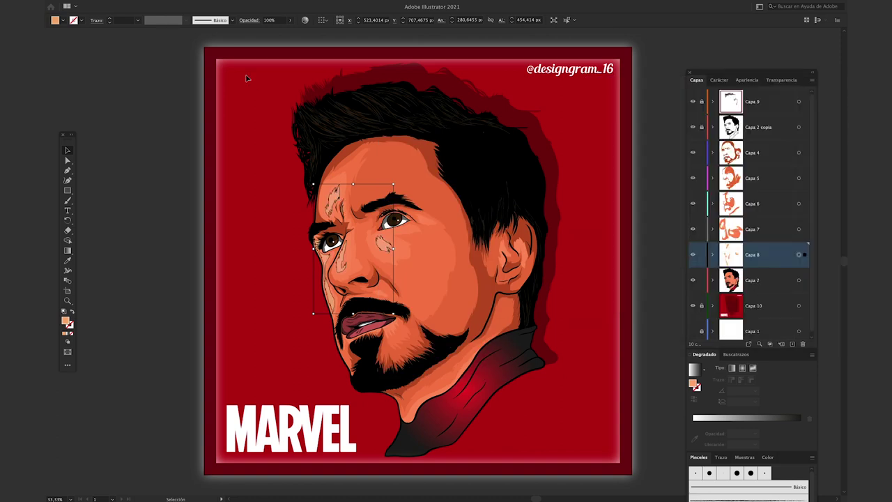
{"action": "left_click", "coordinate": [177, 106]}
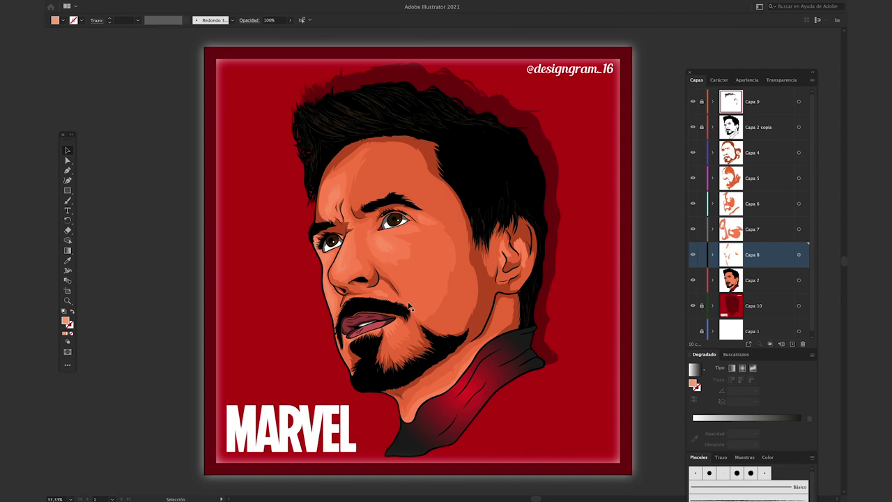
Target the Capa 4 ear shadow group and set up drawing tools with swapped fill and stroke
{"action": "left_click", "coordinate": [358, 363]}
{"action": "key", "text": "n"}
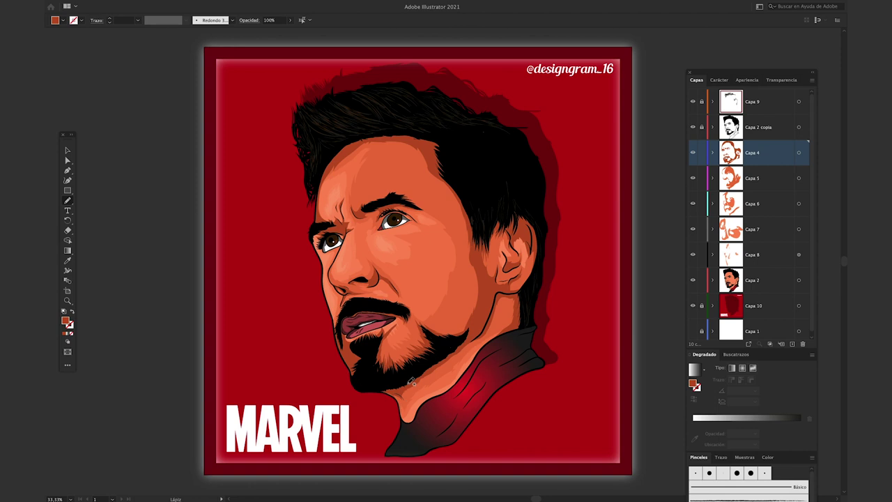
{"action": "key", "text": "v"}
{"action": "double_click", "coordinate": [521, 233]}
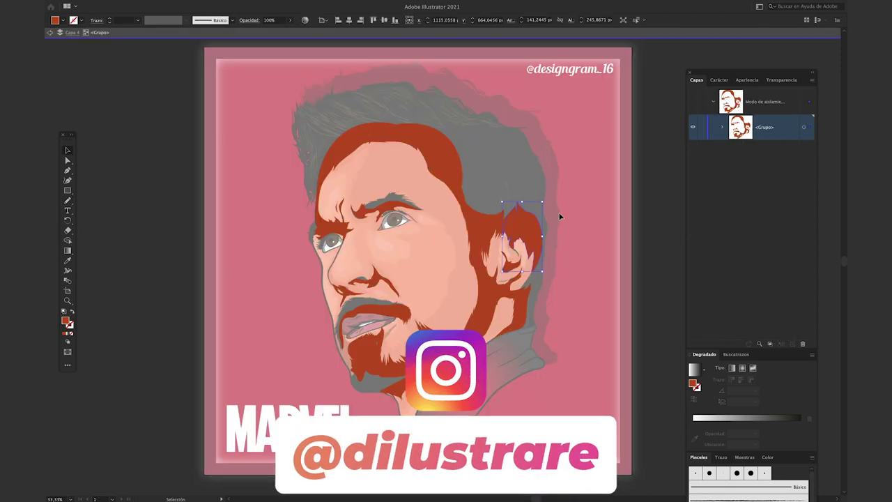
{"action": "key", "text": "Escape"}
{"action": "key", "text": "n"}
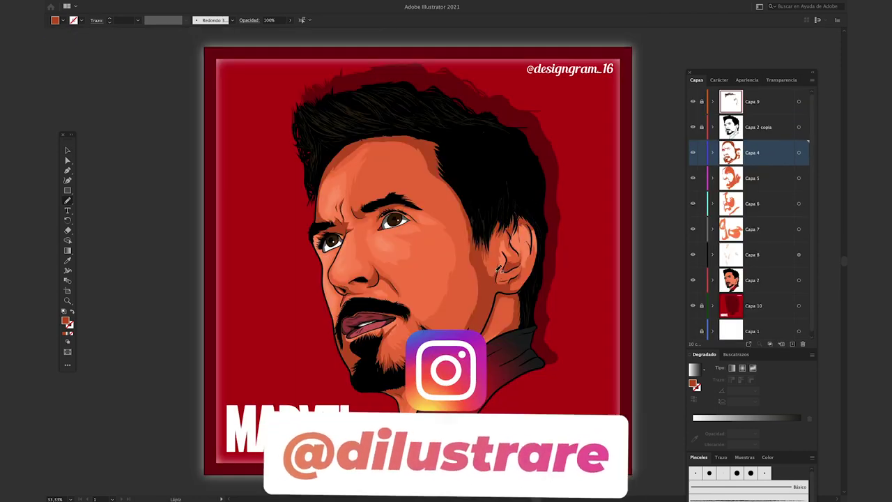
{"action": "key", "text": "b"}
{"action": "key", "text": "shift+x"}
{"action": "key", "text": "v"}
Pencil a skin-coloured shape on Capa 5 and a dark shadow stroke on Capa 4 on the ear
{"action": "left_click", "coordinate": [519, 242]}
{"action": "key", "text": "n"}
{"action": "left_click_drag", "start_coordinate": [536, 224], "coordinate": [519, 248]}
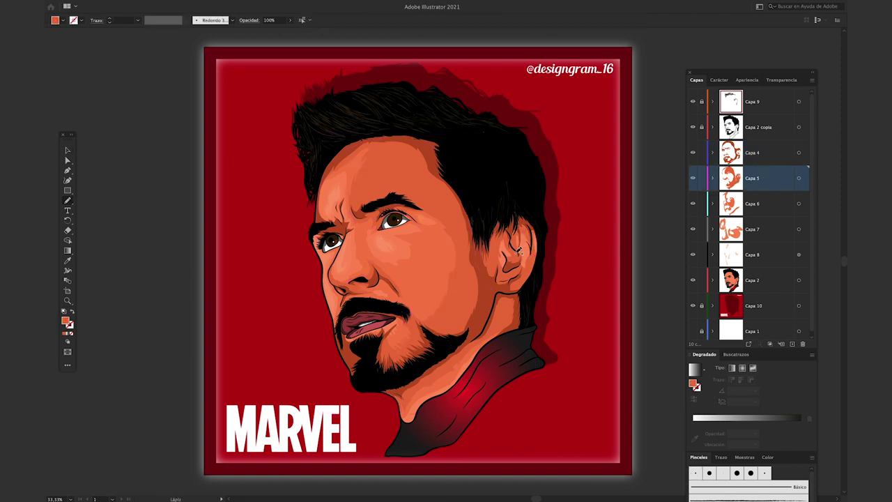
{"action": "key", "text": "v"}
{"action": "left_click", "coordinate": [531, 250]}
{"action": "key", "text": "n"}
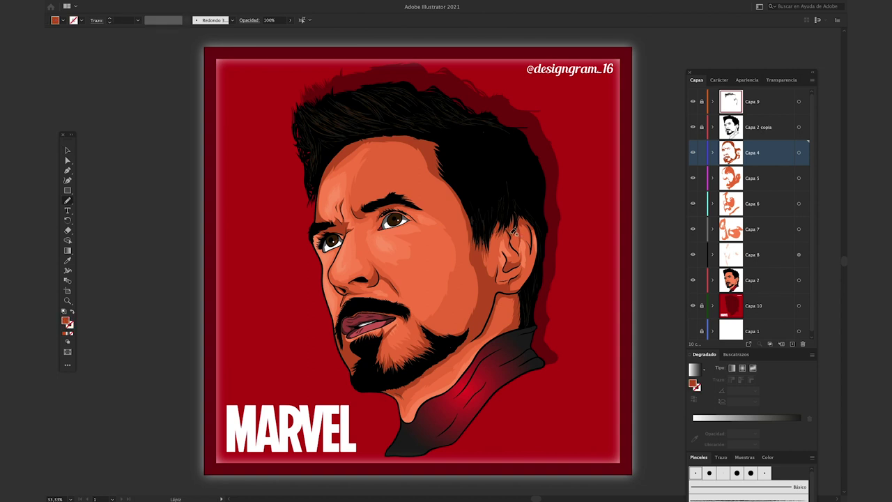
{"action": "mouse_move", "coordinate": [529, 226]}
{"action": "left_mouse_down"}
{"action": "mouse_move", "coordinate": [504, 272]}
{"action": "mouse_move", "coordinate": [525, 233]}
{"action": "left_mouse_up"}
{"action": "key", "text": "v"}
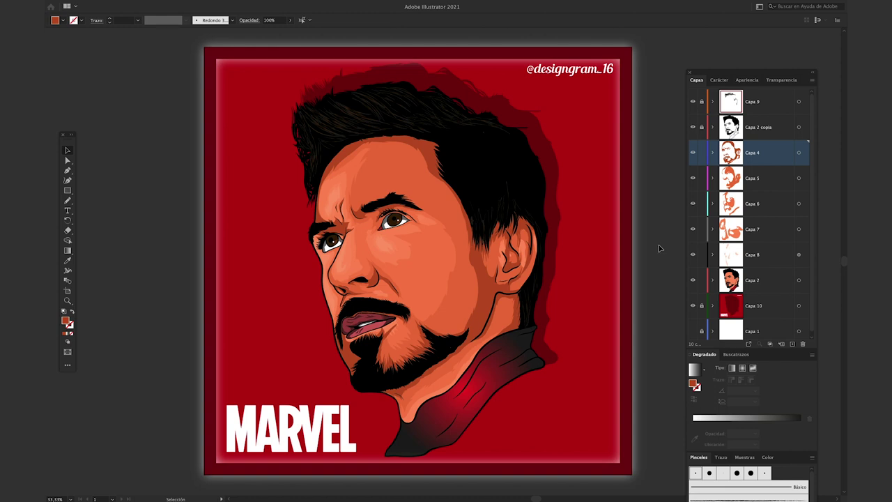